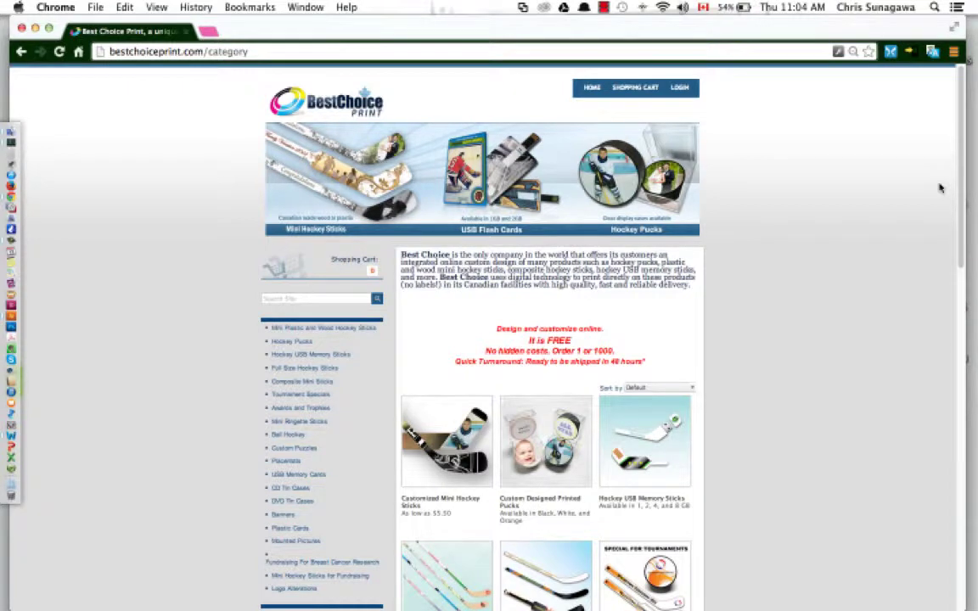
Go to Composite Mini Sticks and open the CSGB 004 Composite Mini Hockey Stick page
{"action": "scroll", "coordinate": [821, 210], "scroll_direction": "down", "scroll_amount": 3}
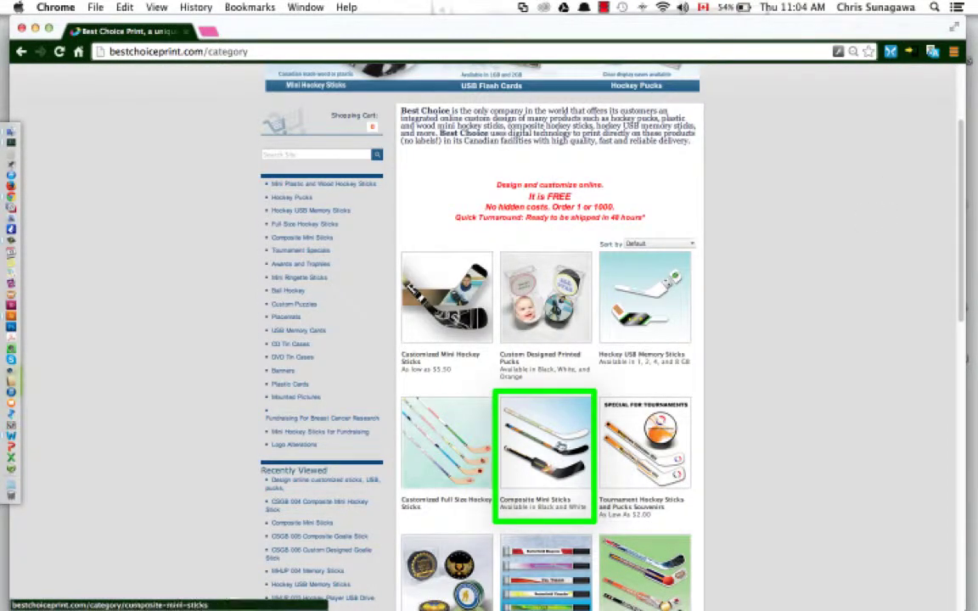
{"action": "left_click", "coordinate": [560, 448]}
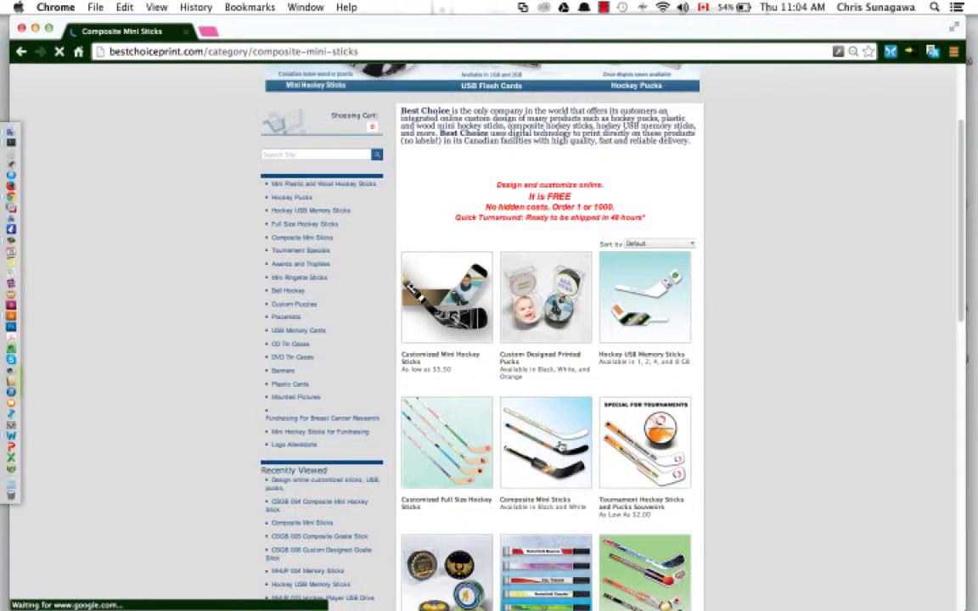
{"action": "scroll", "coordinate": [555, 421], "scroll_direction": "down", "scroll_amount": 10}
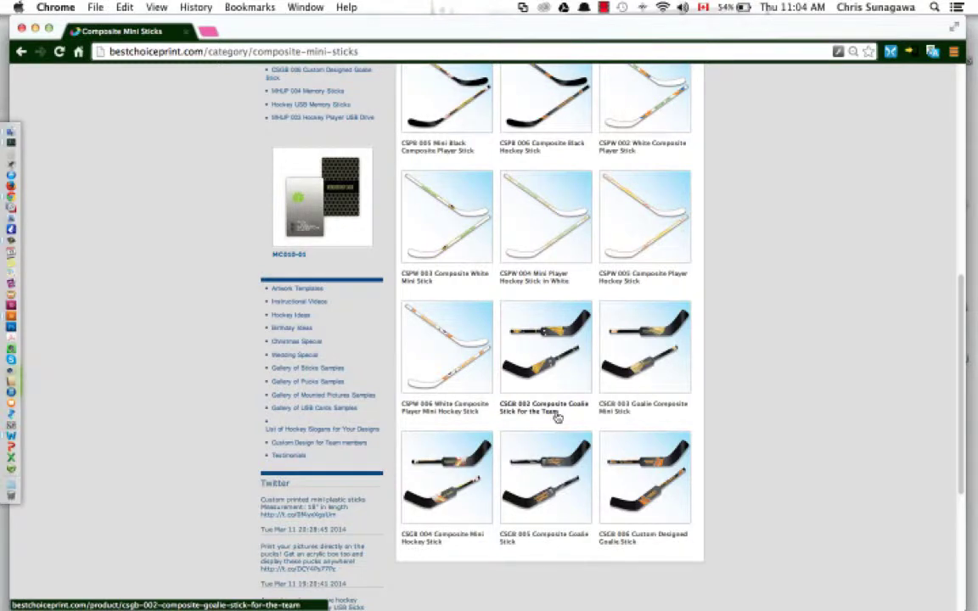
{"action": "scroll", "coordinate": [493, 441], "scroll_direction": "down", "scroll_amount": 1}
{"action": "left_click", "coordinate": [437, 460]}
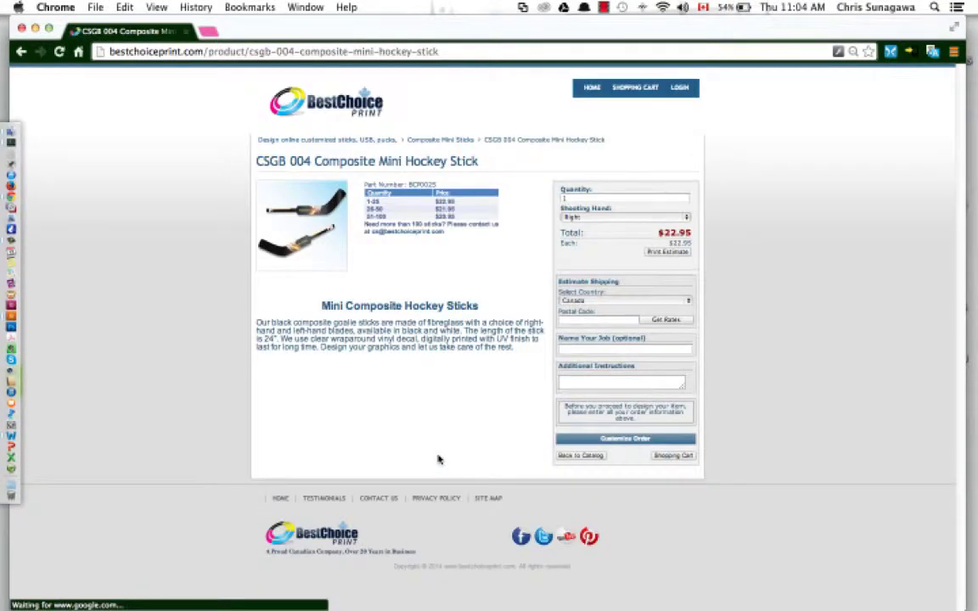
Set the order quantity to 6 sticks and update the total price
{"action": "left_click", "coordinate": [584, 195]}
{"action": "left_click", "coordinate": [584, 195]}
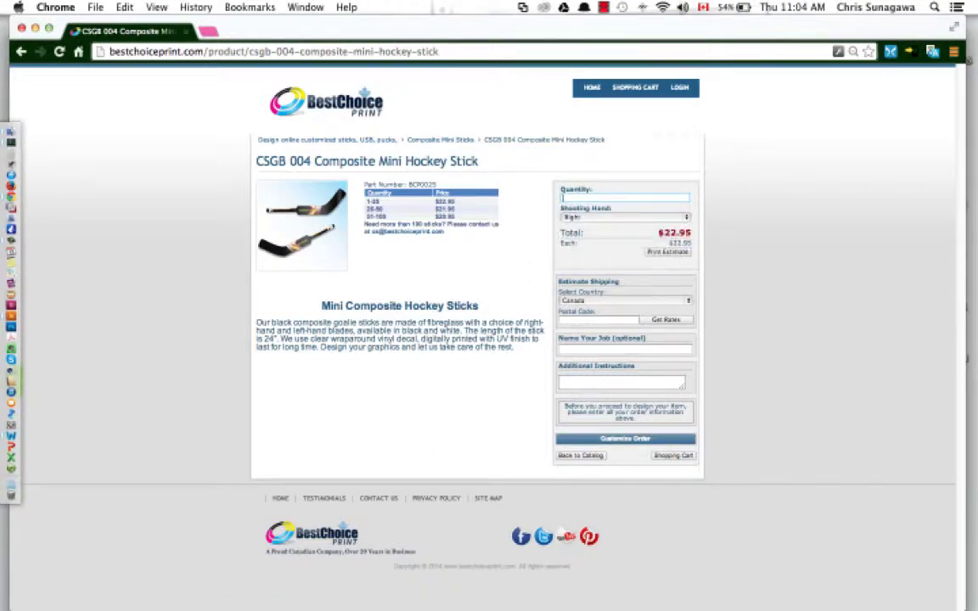
{"action": "type", "text": "6"}
{"action": "left_click", "coordinate": [668, 253]}
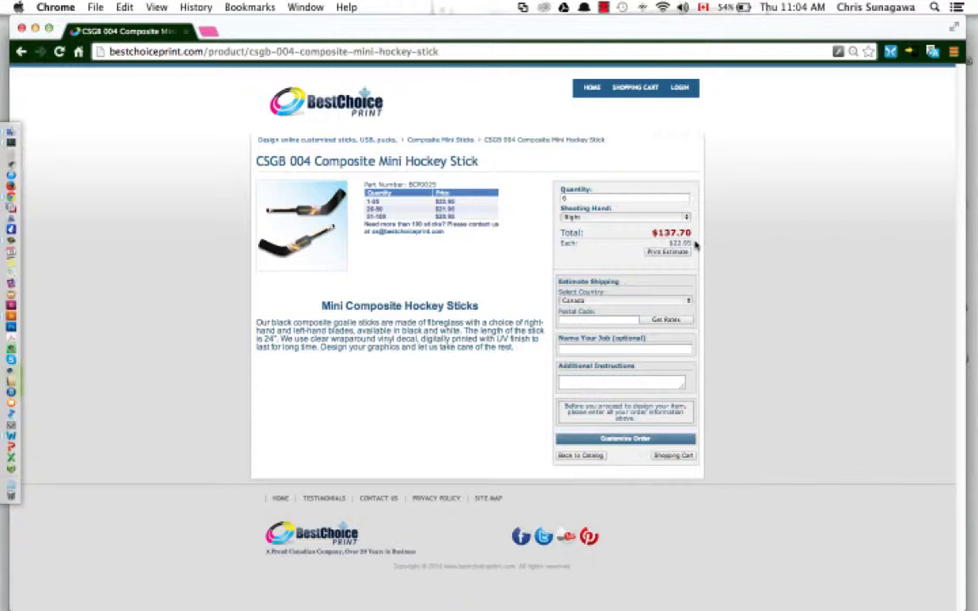
Enter the shipping postal code and get the shipping rates
{"action": "left_click", "coordinate": [612, 321]}
{"action": "type", "text": "m2j 0a7"}
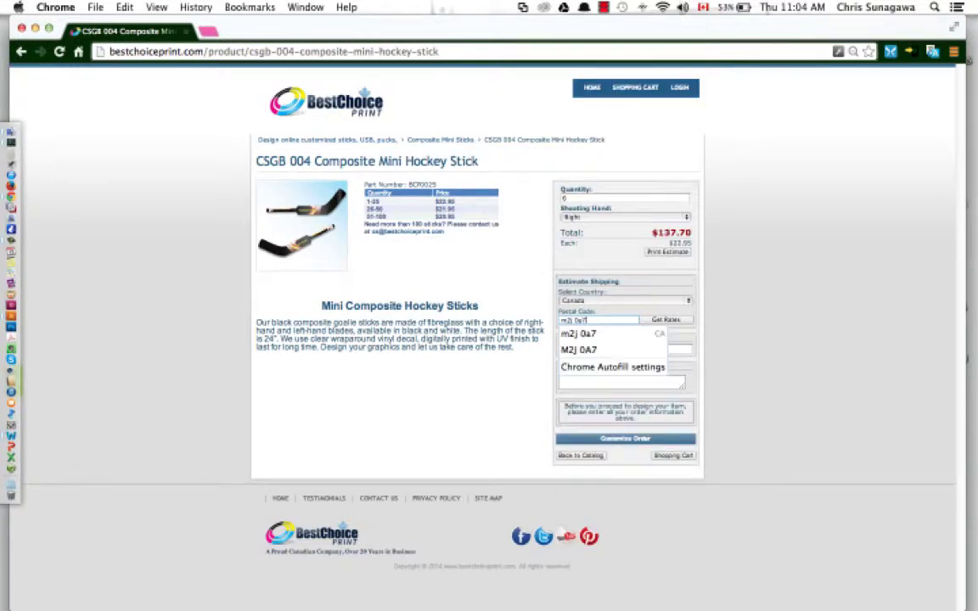
{"action": "left_click", "coordinate": [616, 335]}
{"action": "left_click", "coordinate": [666, 321]}
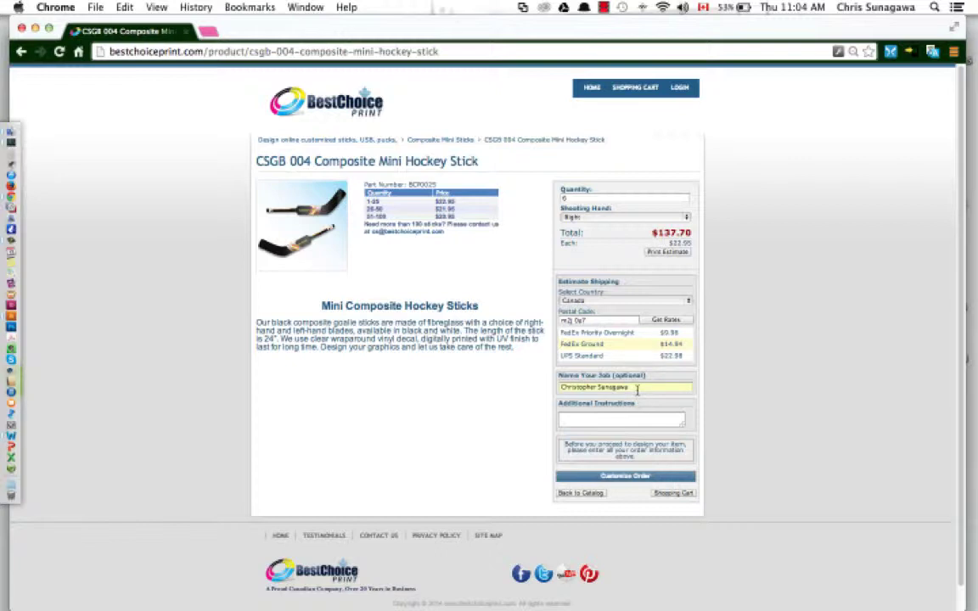
Enlarge the Additional Instructions box and enter the handedness lines 'RIGHT - 6' and 'LEFT'
{"action": "key", "text": "Tab"}
{"action": "mouse_move", "coordinate": [683, 425]}
{"action": "left_mouse_down"}
{"action": "mouse_move", "coordinate": [685, 519]}
{"action": "mouse_move", "coordinate": [679, 446]}
{"action": "left_mouse_up"}
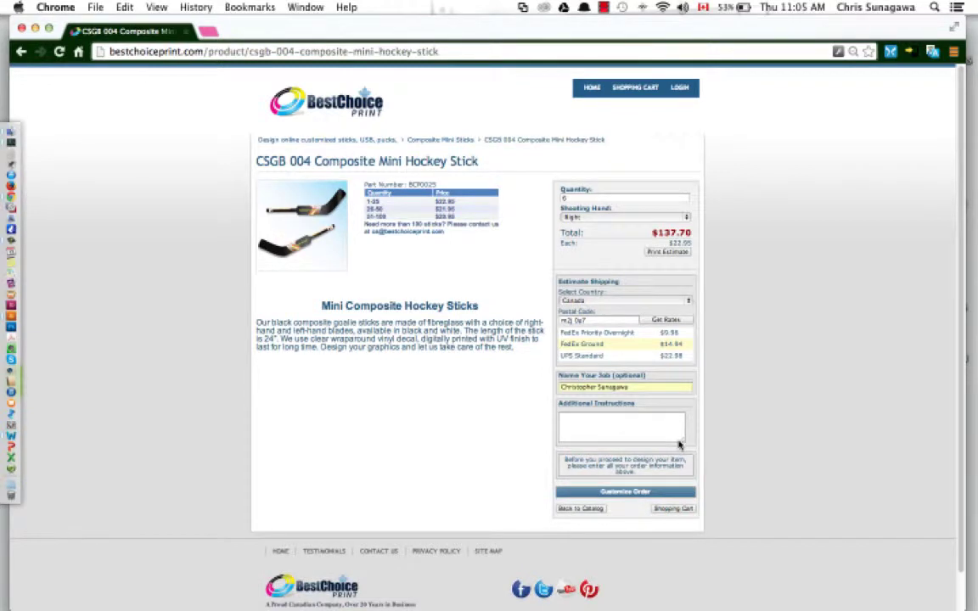
{"action": "left_click_drag", "start_coordinate": [679, 445], "coordinate": [691, 500]}
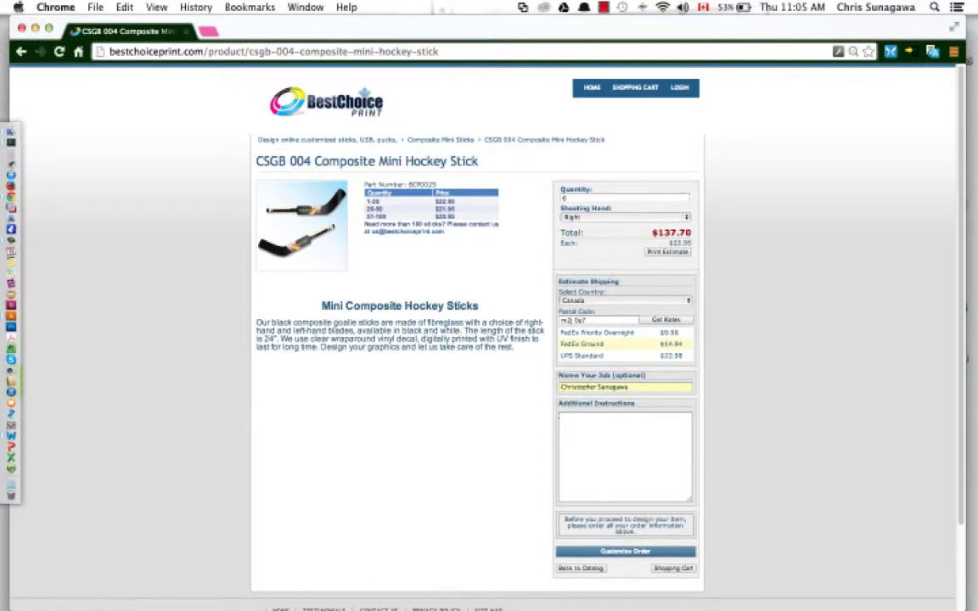
{"action": "type", "text": "RIGHT - 6"}
{"action": "key", "text": "Return"}
{"action": "type", "text": "LEFT - 4"}
Proceed to Customize Order and bring the VANGUARD STARS paddle template into view
{"action": "left_click", "coordinate": [667, 552]}
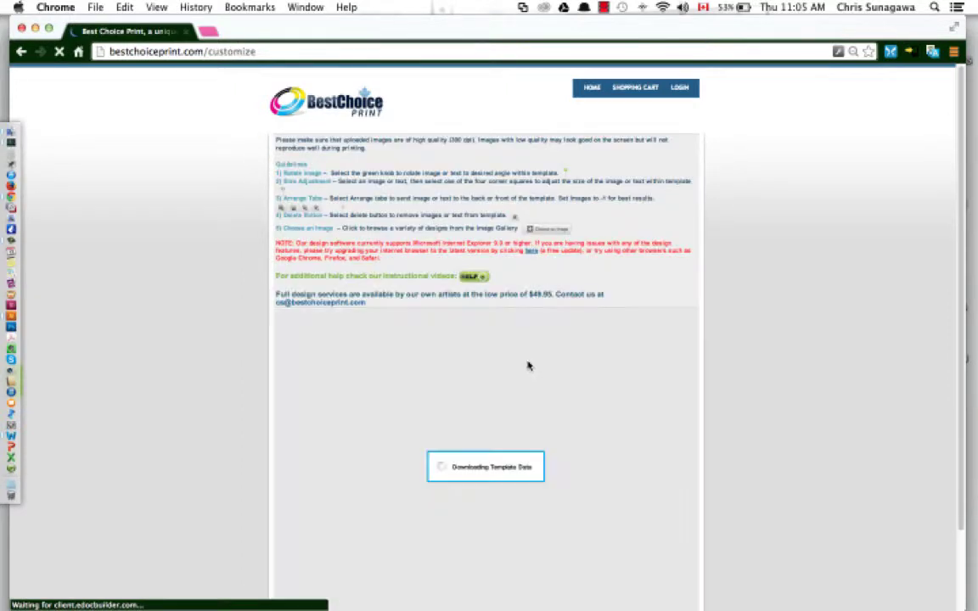
{"action": "scroll", "coordinate": [527, 363], "scroll_direction": "down", "scroll_amount": 3}
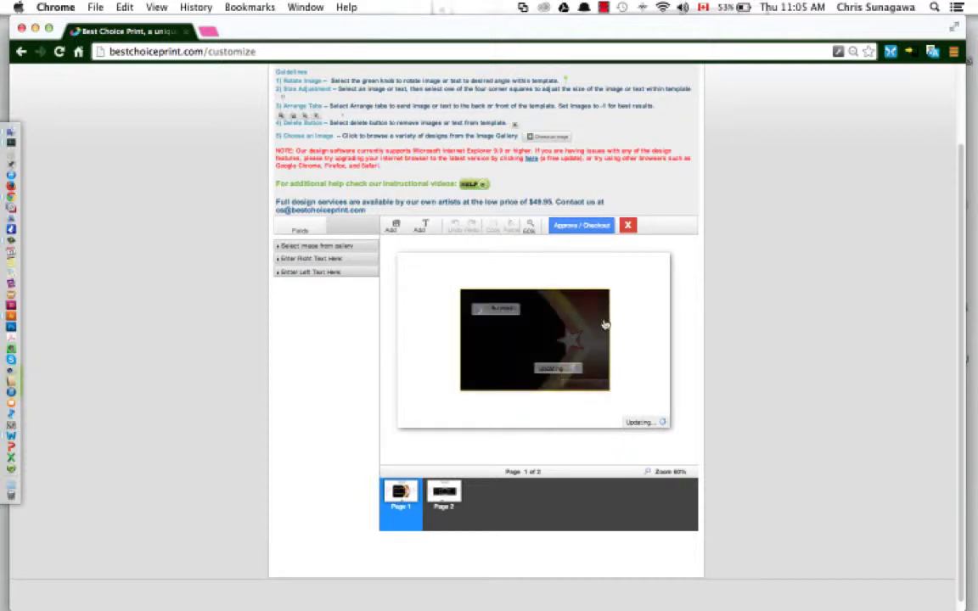
{"action": "scroll", "coordinate": [535, 365], "scroll_direction": "up", "scroll_amount": 3}
{"action": "scroll", "coordinate": [744, 384], "scroll_direction": "down", "scroll_amount": 3}
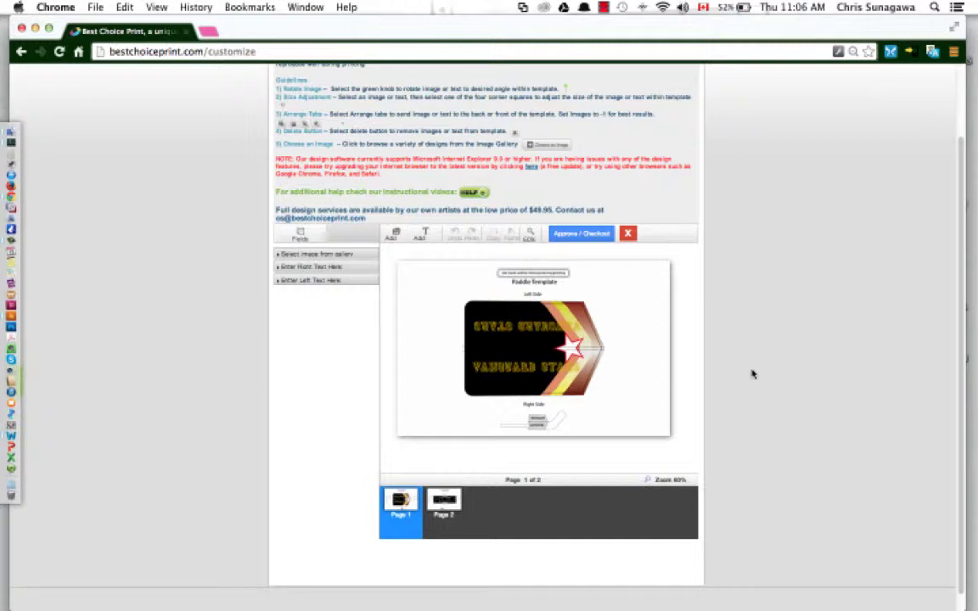
Replace the lower VANGUARD STARS text with BULLDOGS 2014 and set its font to BostonTraffic
{"action": "left_click", "coordinate": [522, 370]}
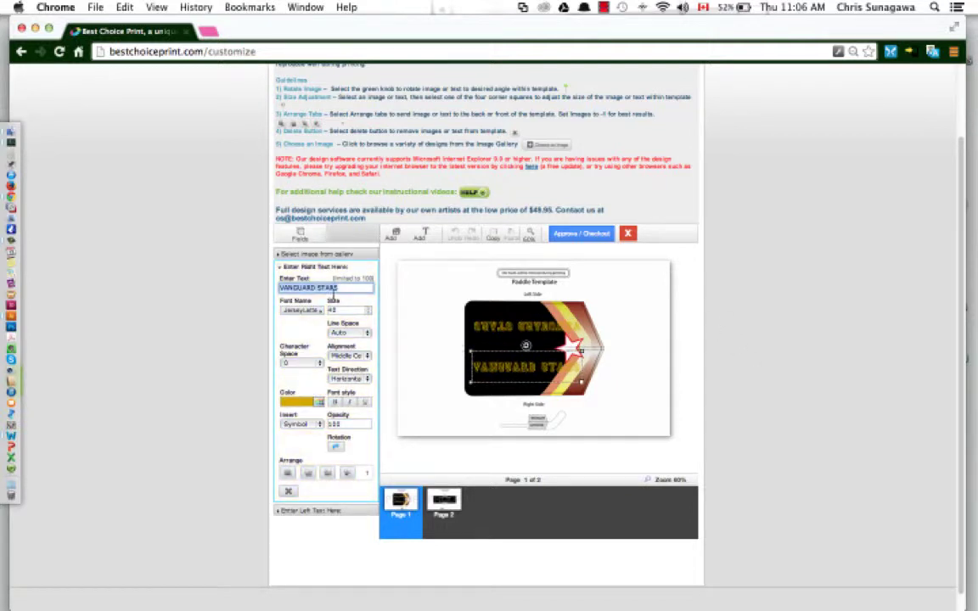
{"action": "type", "text": "BULLDOGS 2014"}
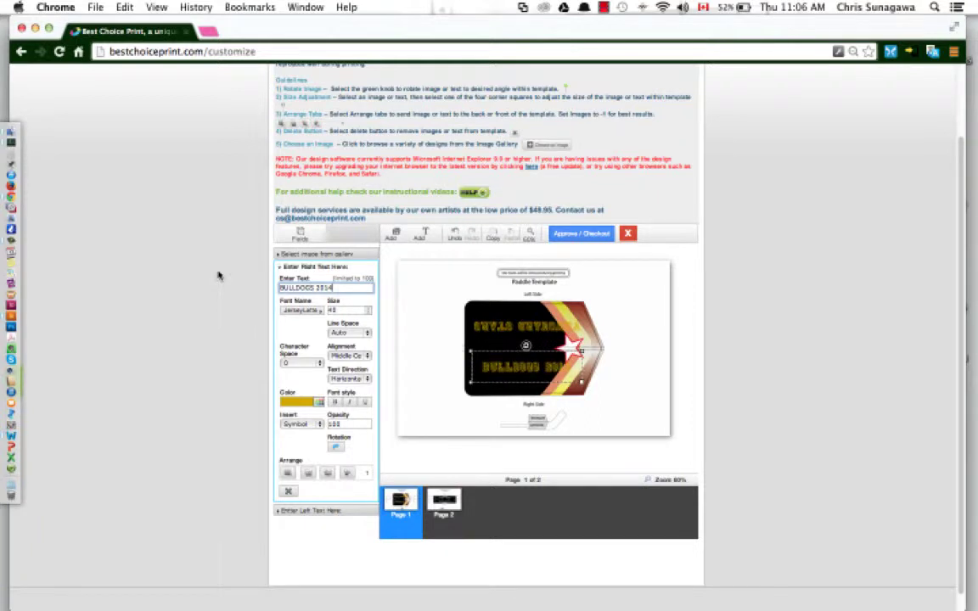
{"action": "left_click", "coordinate": [300, 312]}
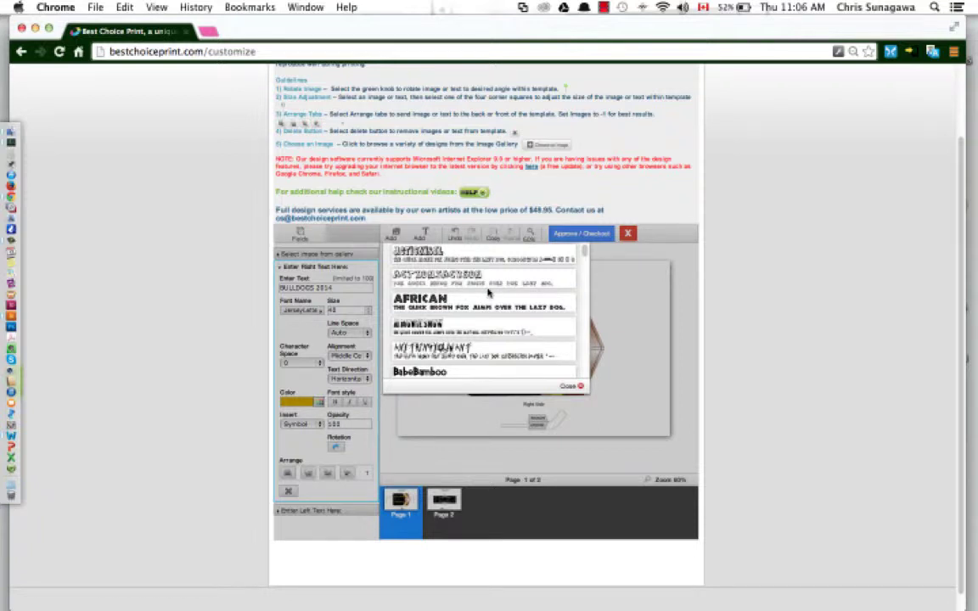
{"action": "scroll", "coordinate": [490, 290], "scroll_direction": "down", "scroll_amount": 1}
{"action": "scroll", "coordinate": [491, 291], "scroll_direction": "down", "scroll_amount": 3}
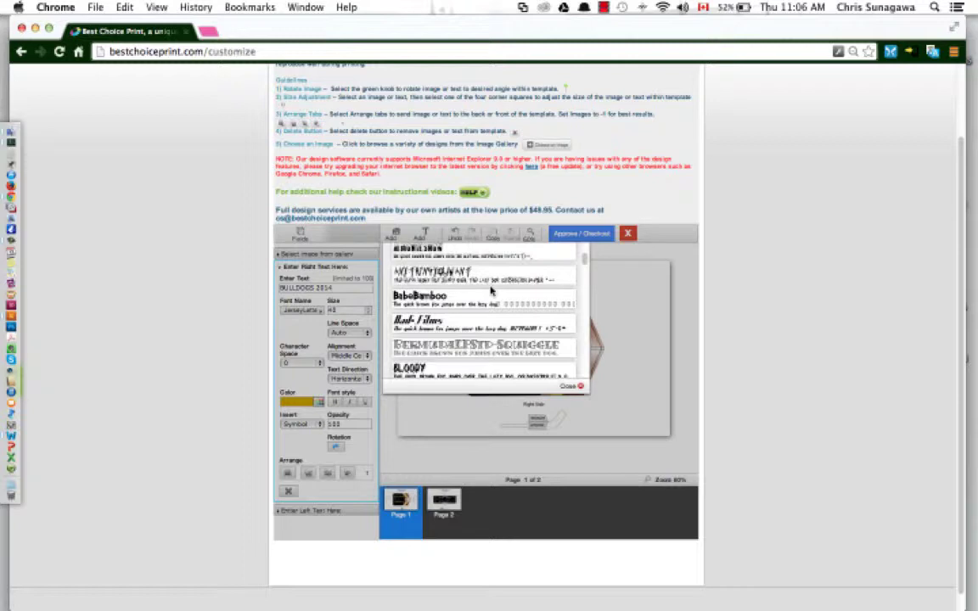
{"action": "scroll", "coordinate": [491, 291], "scroll_direction": "up", "scroll_amount": 5}
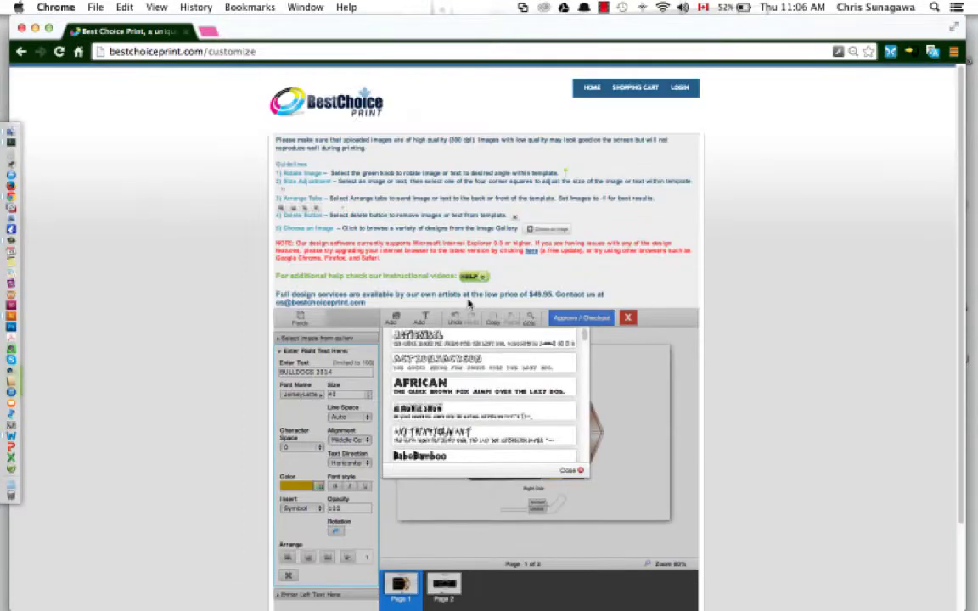
{"action": "scroll", "coordinate": [486, 388], "scroll_direction": "down", "scroll_amount": 1}
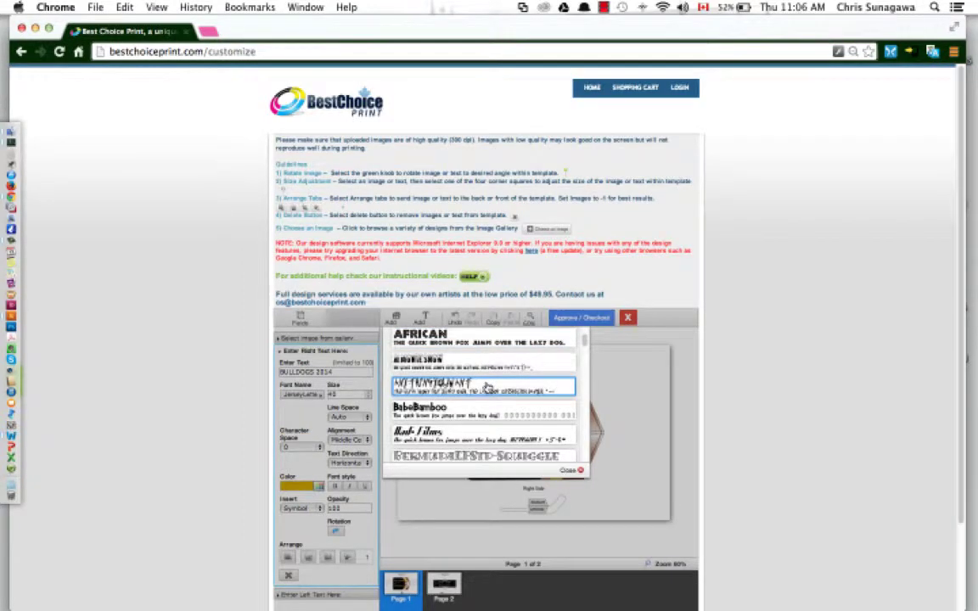
{"action": "scroll", "coordinate": [487, 387], "scroll_direction": "down", "scroll_amount": 1}
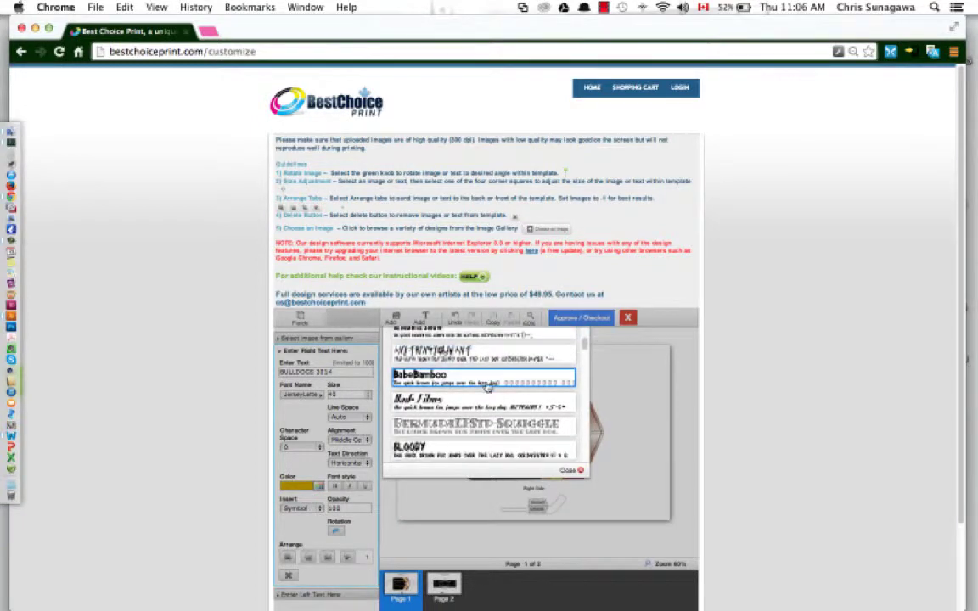
{"action": "scroll", "coordinate": [487, 387], "scroll_direction": "down", "scroll_amount": 1}
{"action": "scroll", "coordinate": [486, 387], "scroll_direction": "down", "scroll_amount": 2}
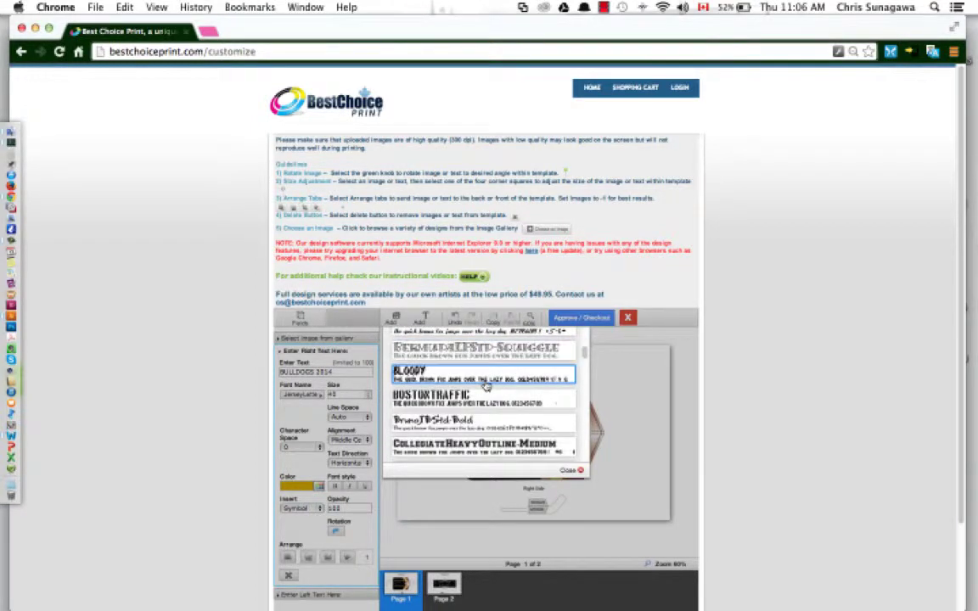
{"action": "left_click", "coordinate": [429, 401]}
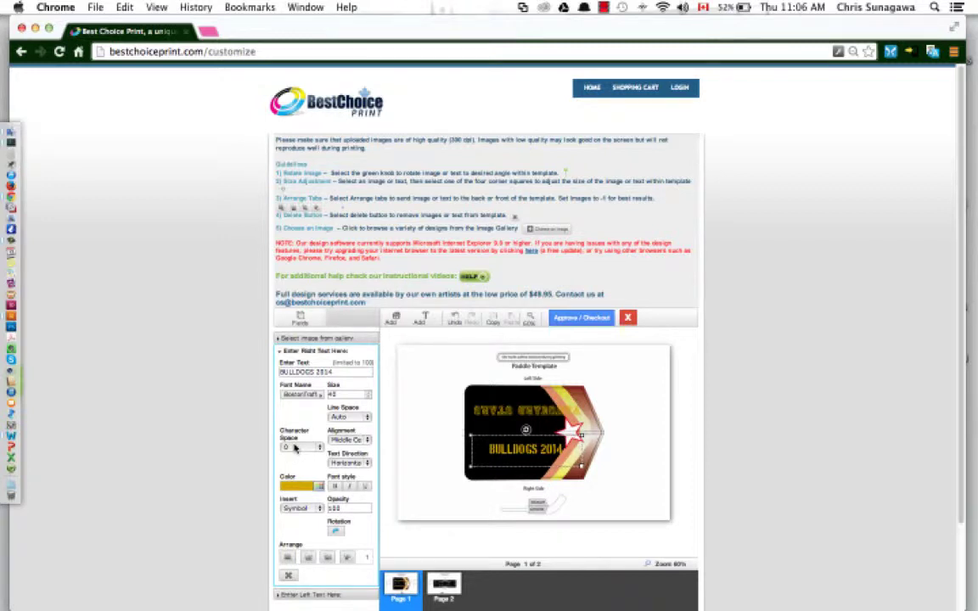
Set the character spacing of the BULLDOGS 2014 text to 15
{"action": "left_click", "coordinate": [295, 450]}
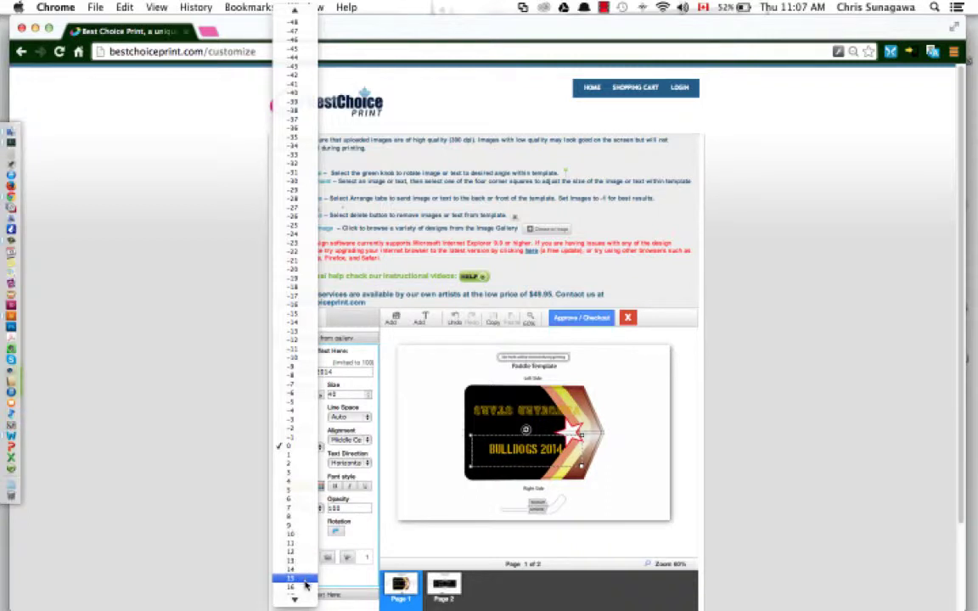
{"action": "left_click", "coordinate": [295, 528]}
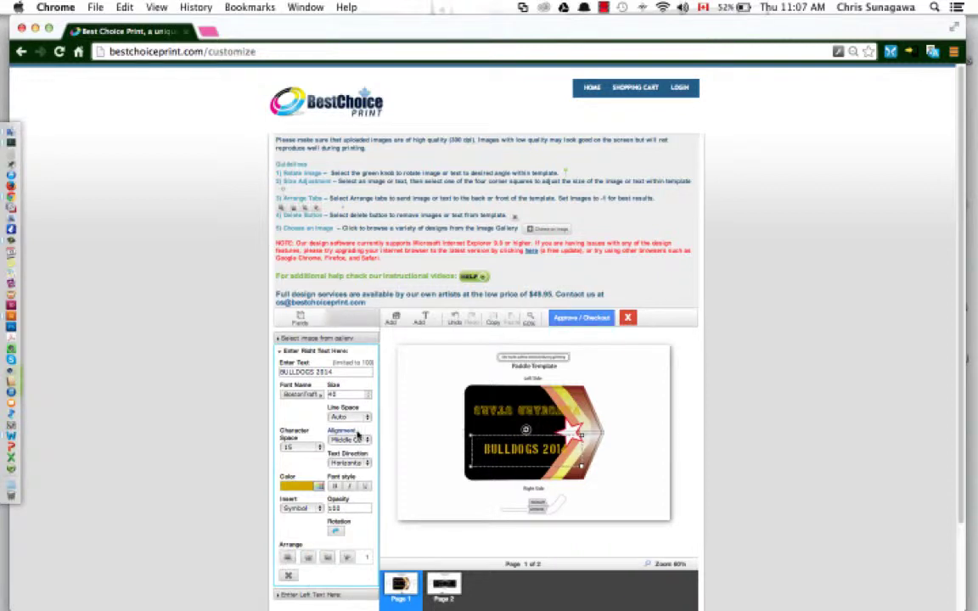
{"action": "left_click", "coordinate": [364, 463]}
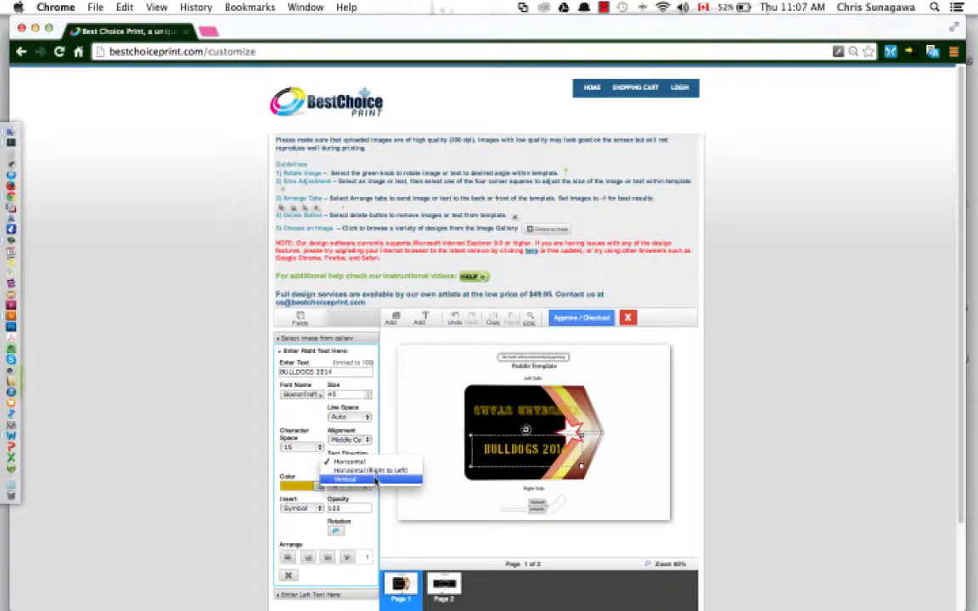
Try vertical direction, resizing, rotating and moving BULLDOGS 2014, then undo the move, rotation and resize
{"action": "left_click", "coordinate": [375, 480]}
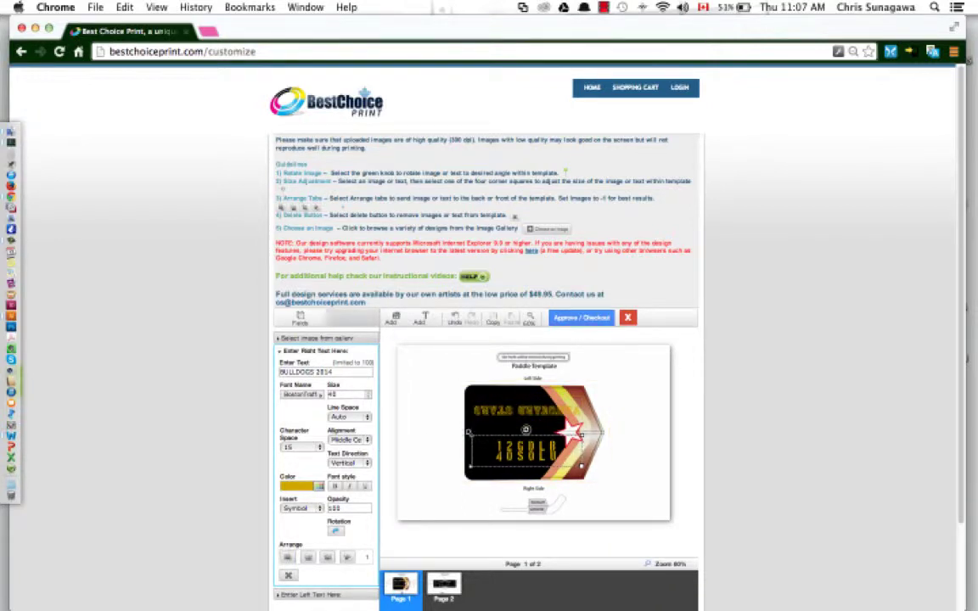
{"action": "left_click_drag", "start_coordinate": [474, 428], "coordinate": [528, 396]}
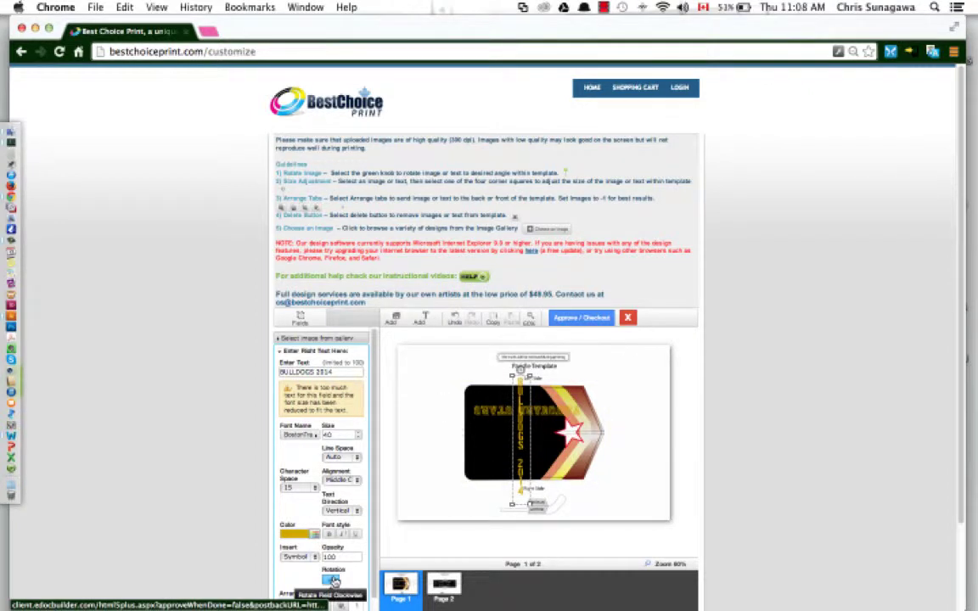
{"action": "scroll", "coordinate": [344, 550], "scroll_direction": "down", "scroll_amount": 1}
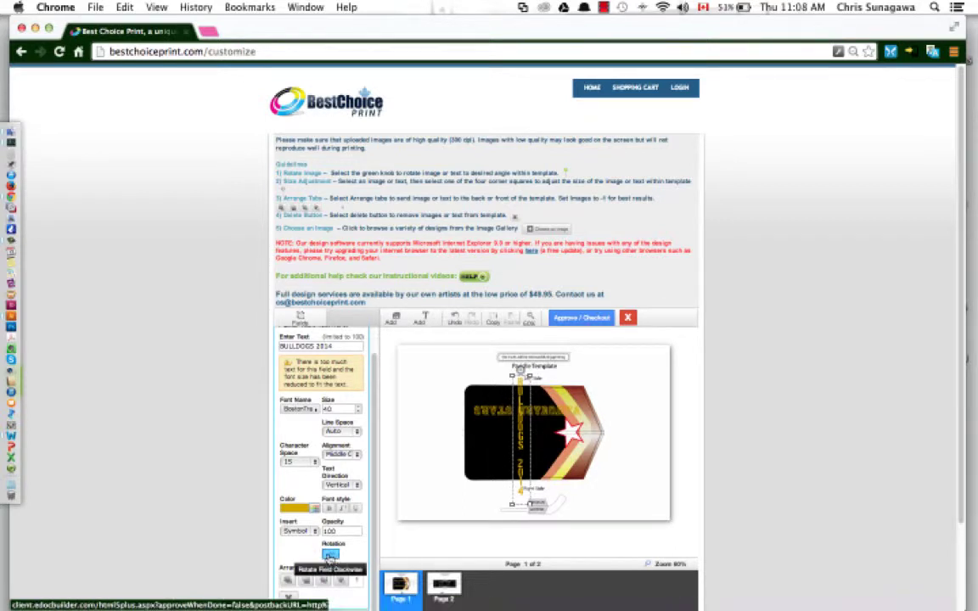
{"action": "left_click", "coordinate": [331, 556]}
{"action": "left_click_drag", "start_coordinate": [513, 439], "coordinate": [518, 459]}
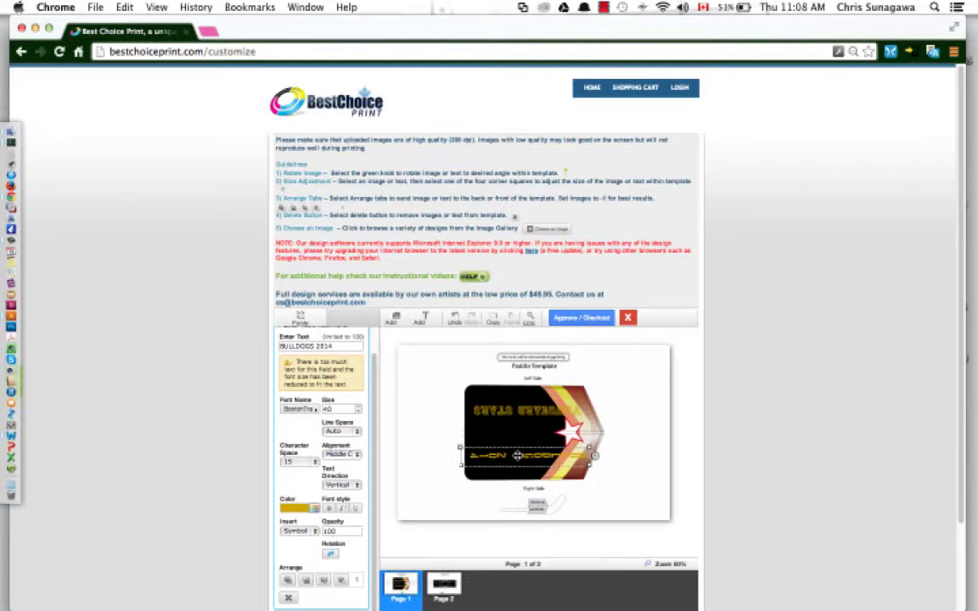
{"action": "left_click", "coordinate": [456, 320]}
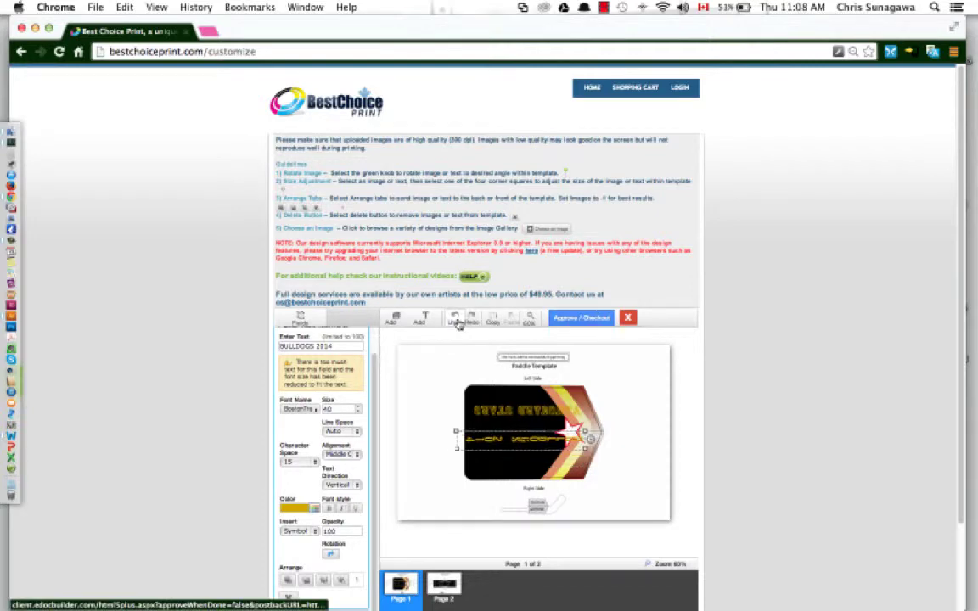
{"action": "left_click", "coordinate": [456, 321]}
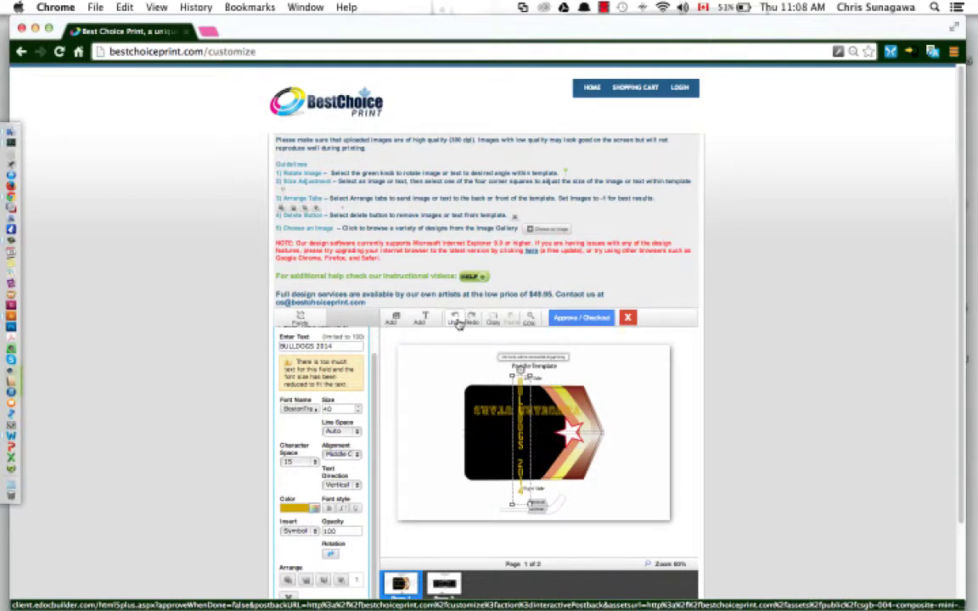
{"action": "left_click", "coordinate": [456, 321]}
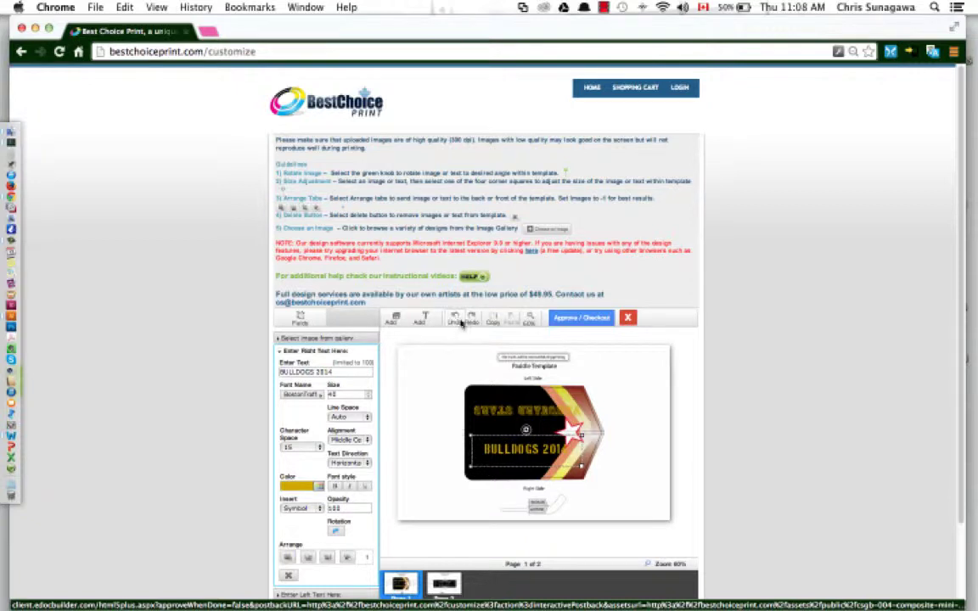
Change the right-side BULLDOGS 2014 text colour from gold to red
{"action": "scroll", "coordinate": [391, 406], "scroll_direction": "down", "scroll_amount": 3}
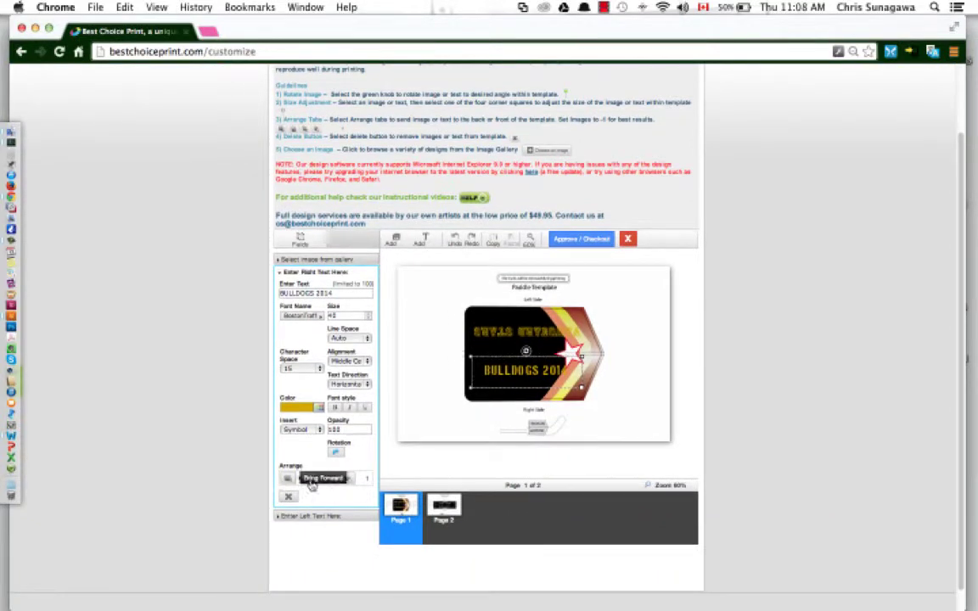
{"action": "left_click", "coordinate": [297, 429]}
{"action": "left_click", "coordinate": [285, 437]}
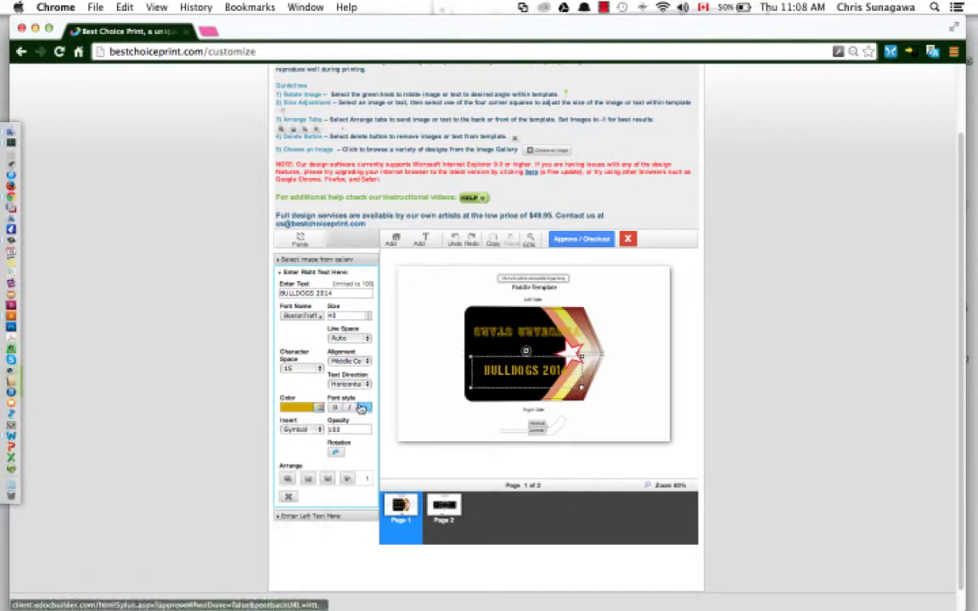
{"action": "left_click", "coordinate": [320, 408]}
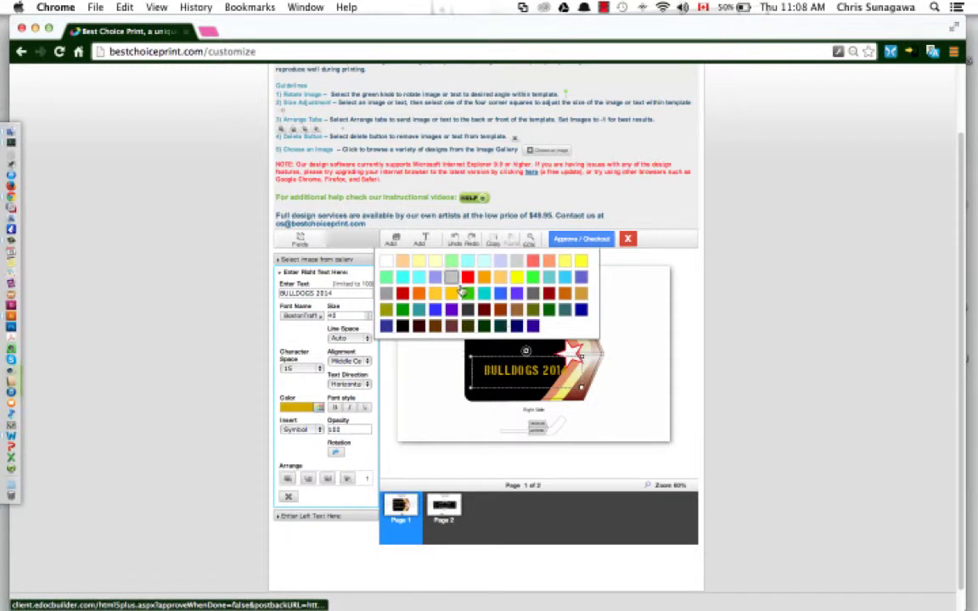
{"action": "left_click", "coordinate": [403, 293]}
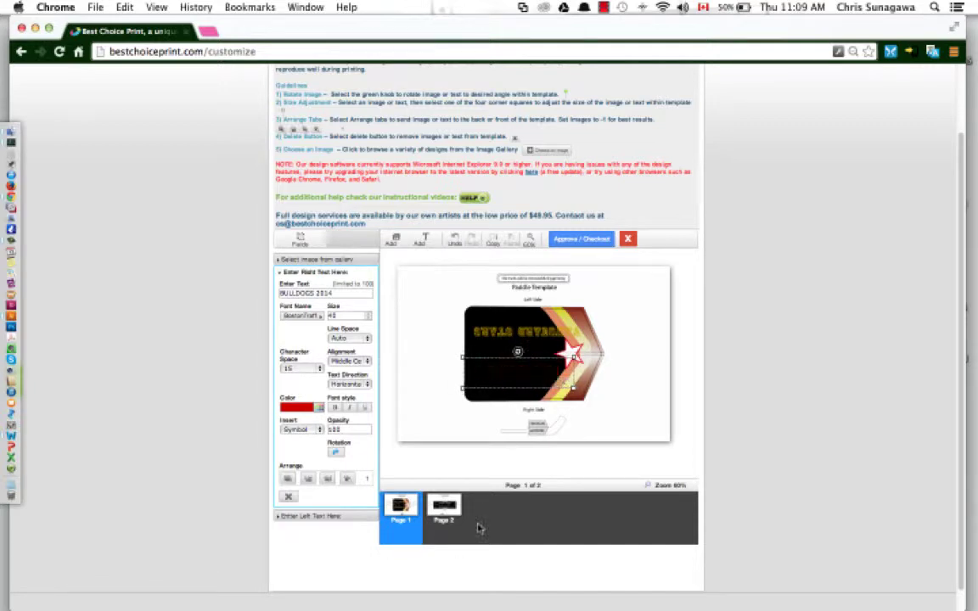
Change the top text to BULLDOGS 2014 in red BostonTraffic with character spacing 16
{"action": "left_click", "coordinate": [526, 331]}
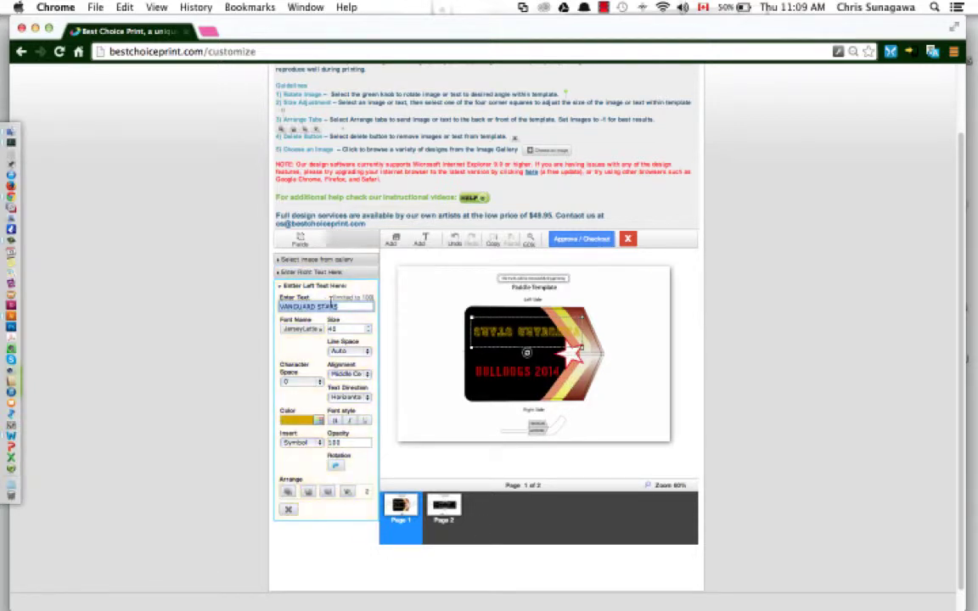
{"action": "type", "text": "BULLDOGS 2014"}
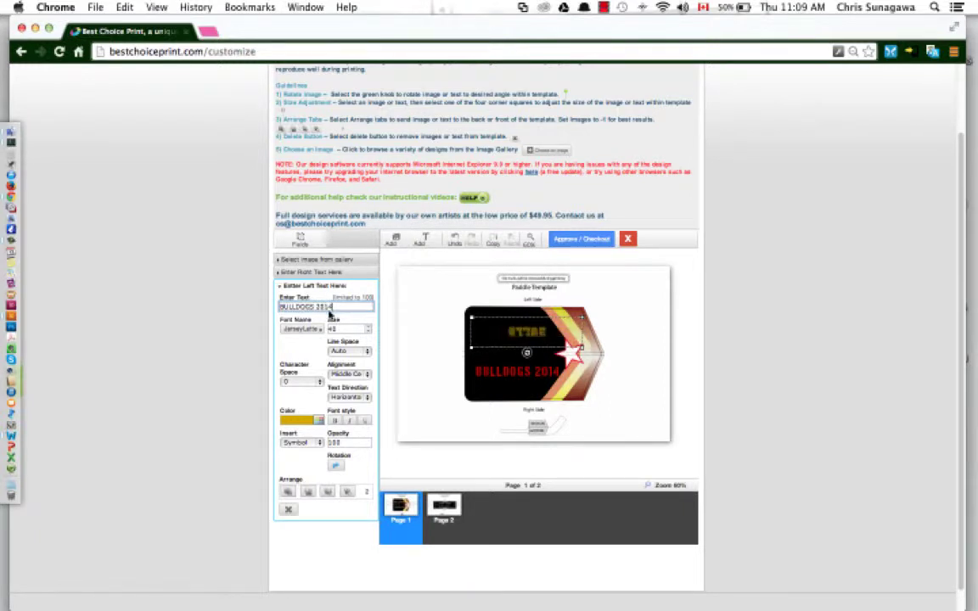
{"action": "left_click", "coordinate": [302, 329]}
{"action": "left_click", "coordinate": [435, 316]}
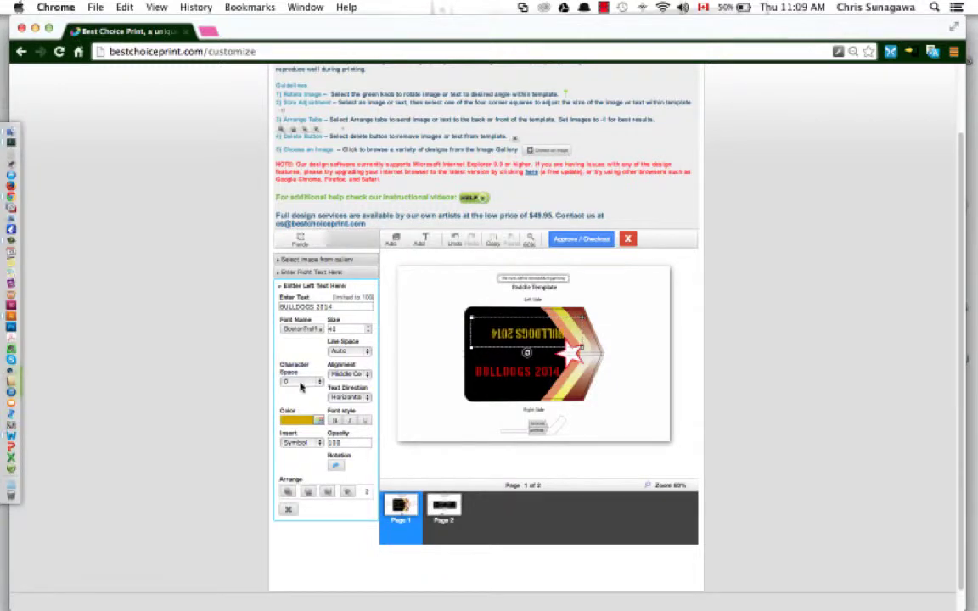
{"action": "left_click", "coordinate": [293, 382]}
{"action": "left_click", "coordinate": [291, 525]}
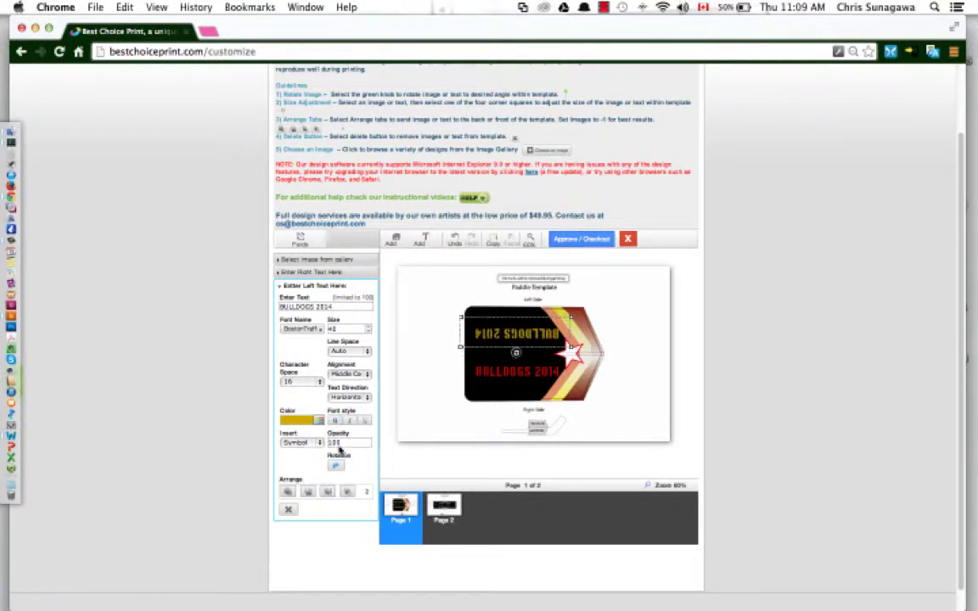
{"action": "left_click", "coordinate": [321, 421]}
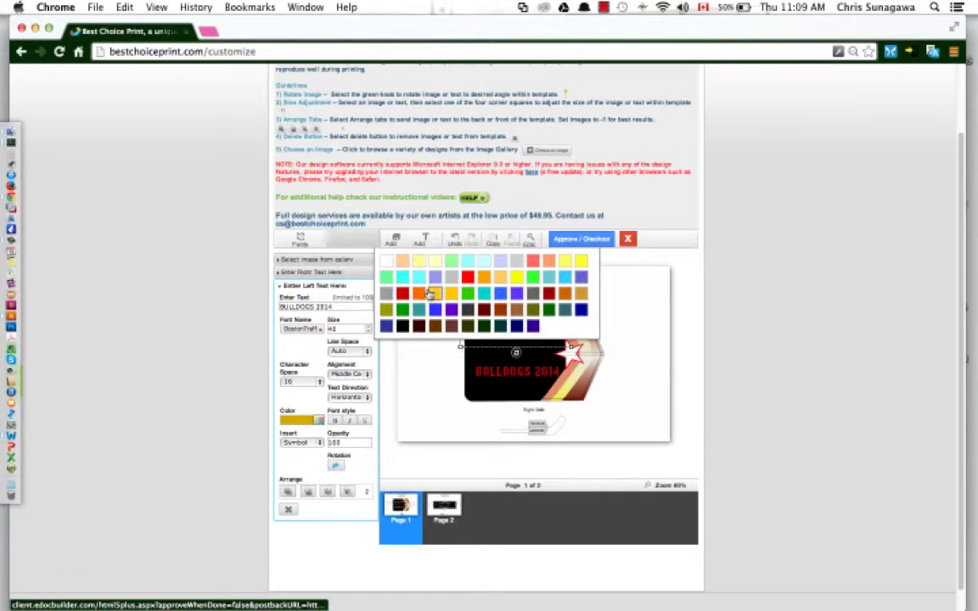
{"action": "left_click", "coordinate": [380, 264]}
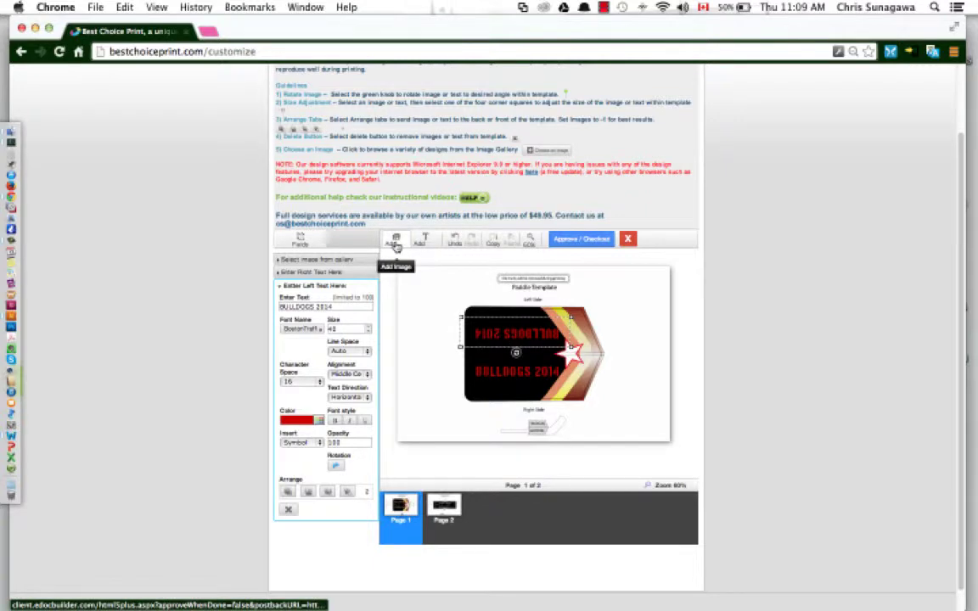
Start an Add Image, check My Images, Facebook and Instagram sources, then return to My Computer
{"action": "left_click", "coordinate": [396, 244]}
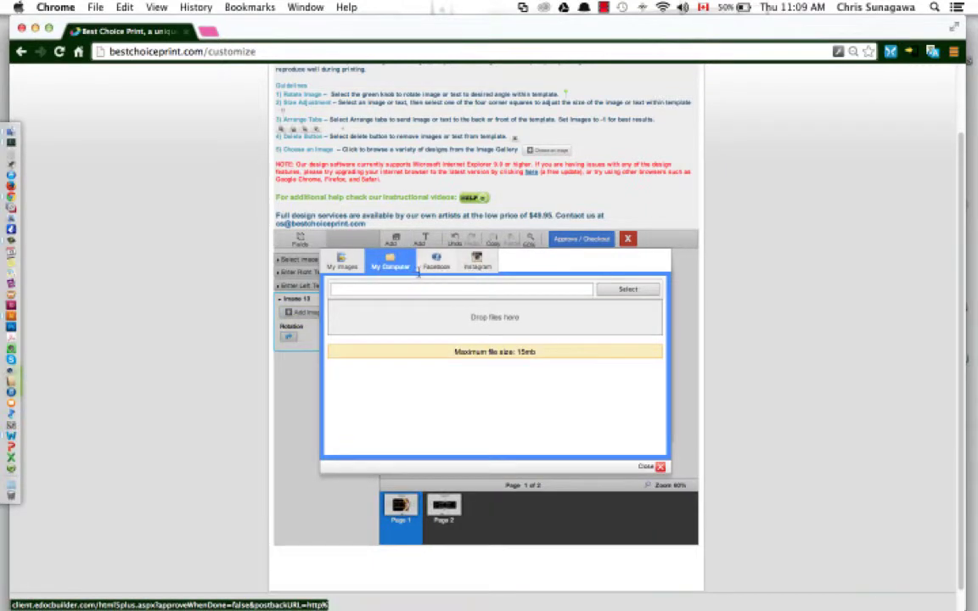
{"action": "left_click", "coordinate": [341, 266]}
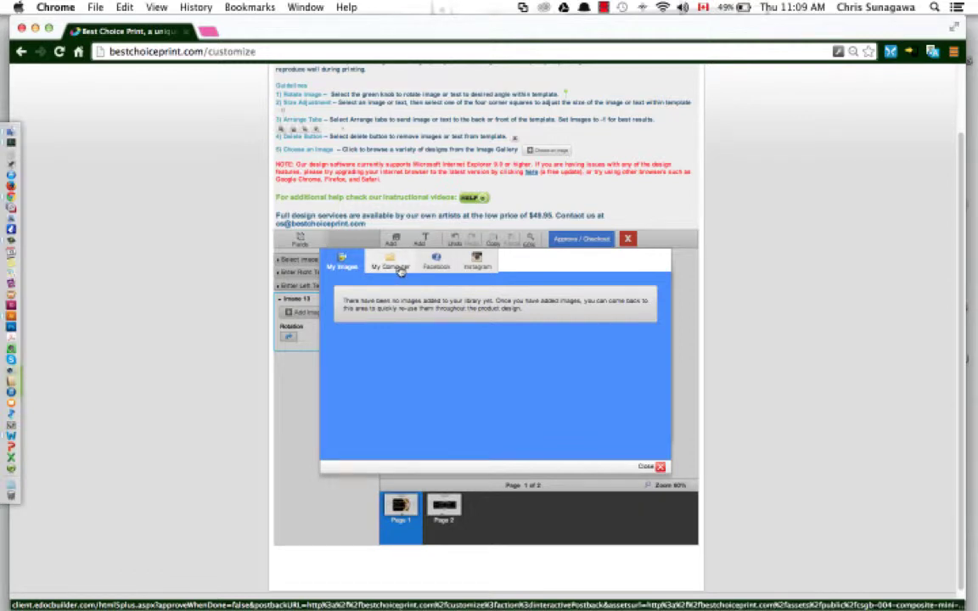
{"action": "left_click", "coordinate": [400, 269]}
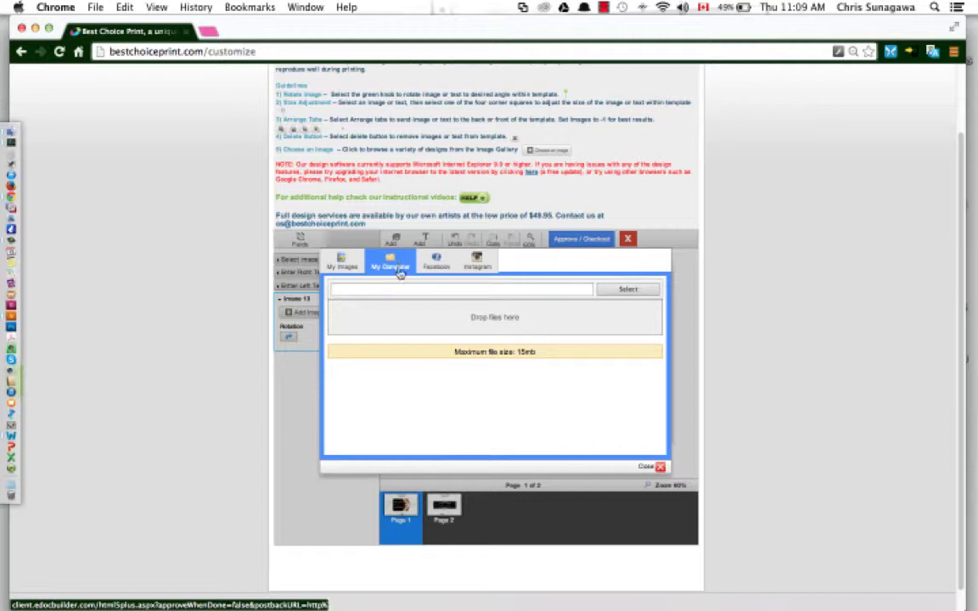
{"action": "left_click", "coordinate": [432, 264]}
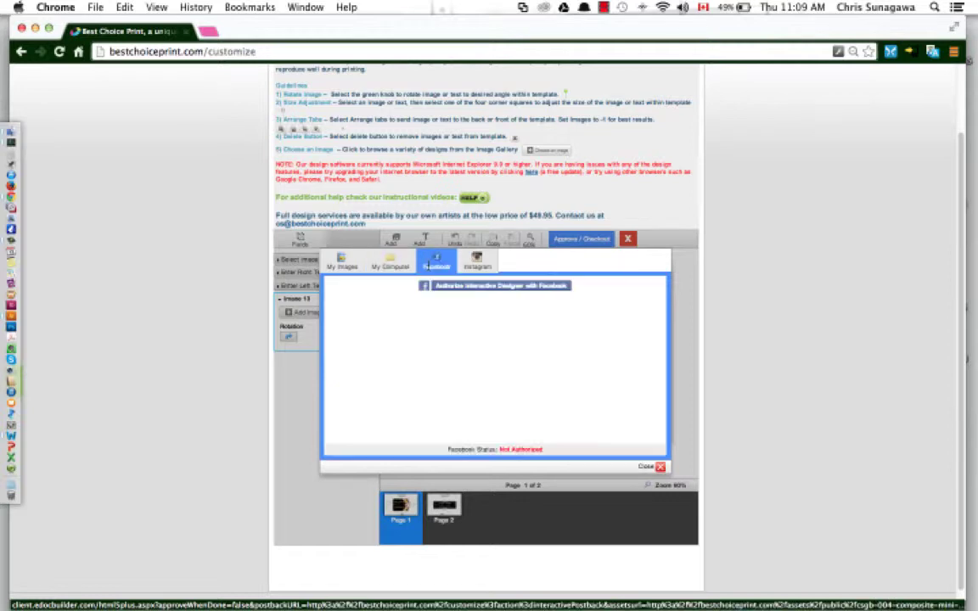
{"action": "left_click", "coordinate": [479, 268]}
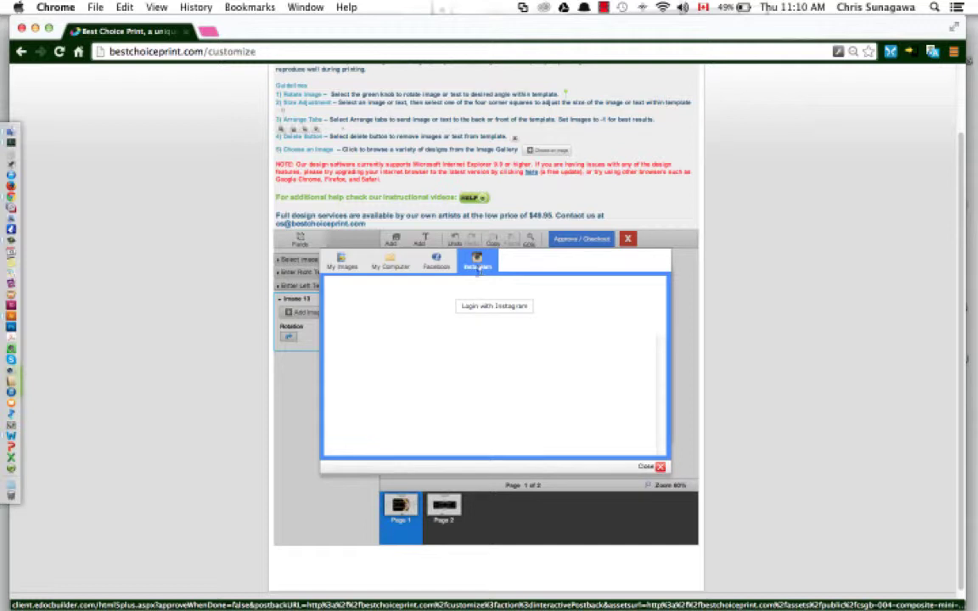
{"action": "left_click", "coordinate": [394, 268]}
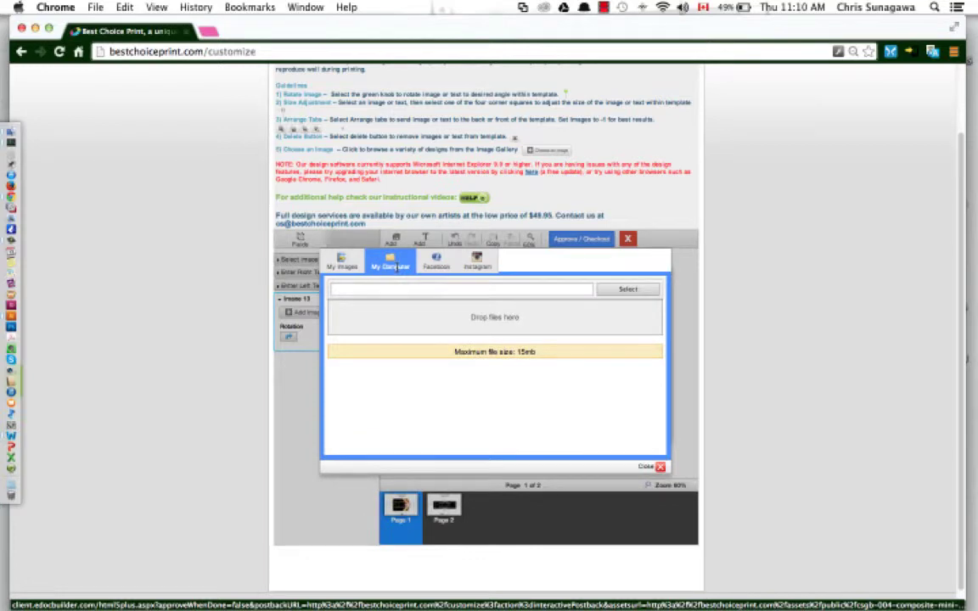
Browse the computer and upload the BULLDOG_LOGO-01.png bulldog logo file
{"action": "left_click", "coordinate": [629, 289]}
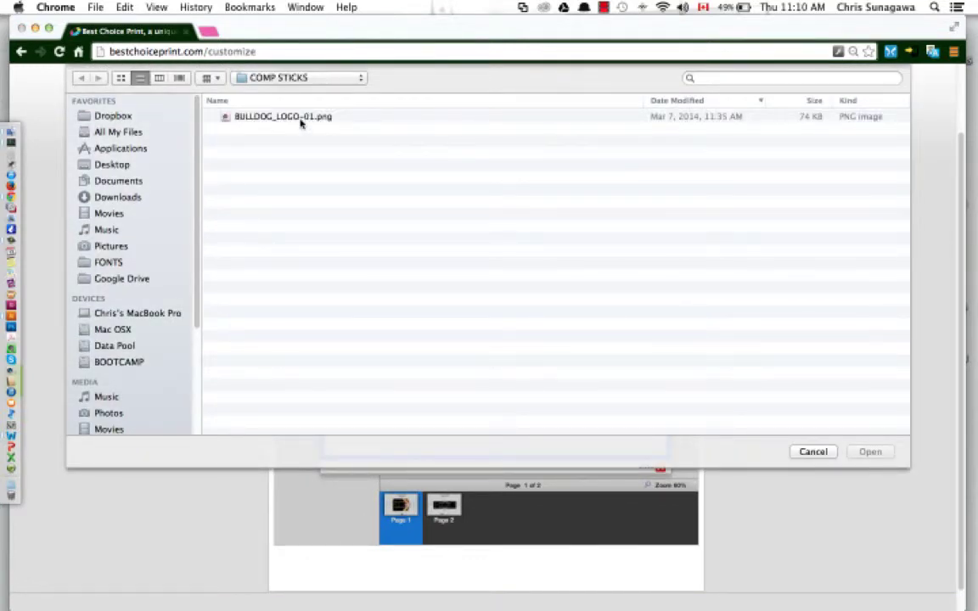
{"action": "double_click", "coordinate": [301, 119]}
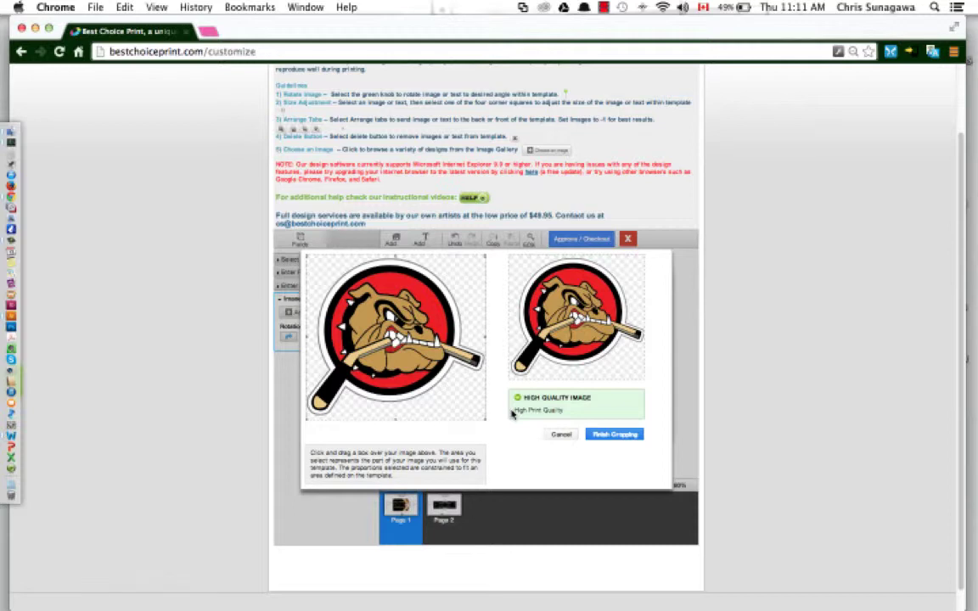
Place the cropped bulldog logo on the paddle and shrink it to a small size
{"action": "left_click", "coordinate": [620, 434]}
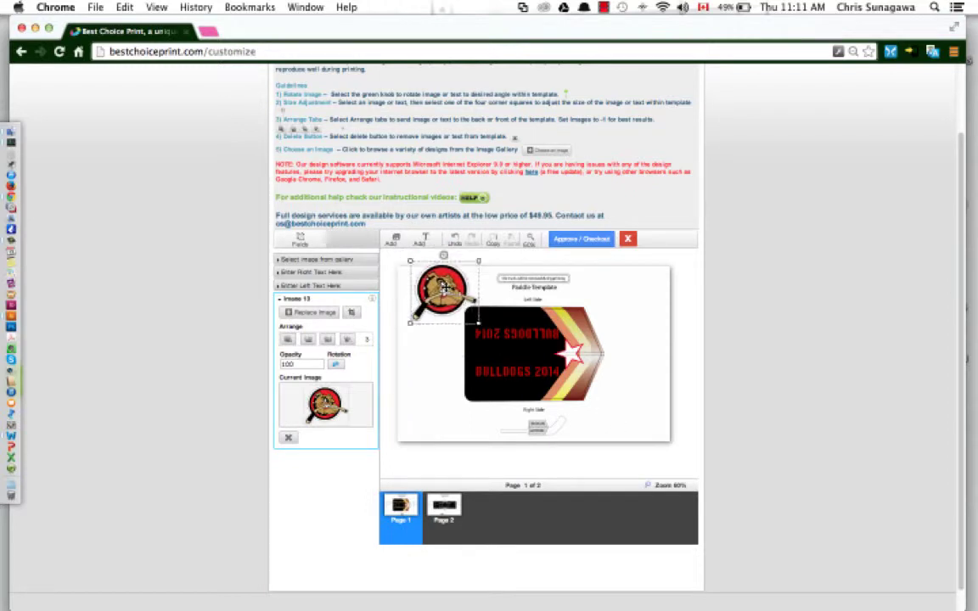
{"action": "left_click_drag", "start_coordinate": [447, 289], "coordinate": [527, 374]}
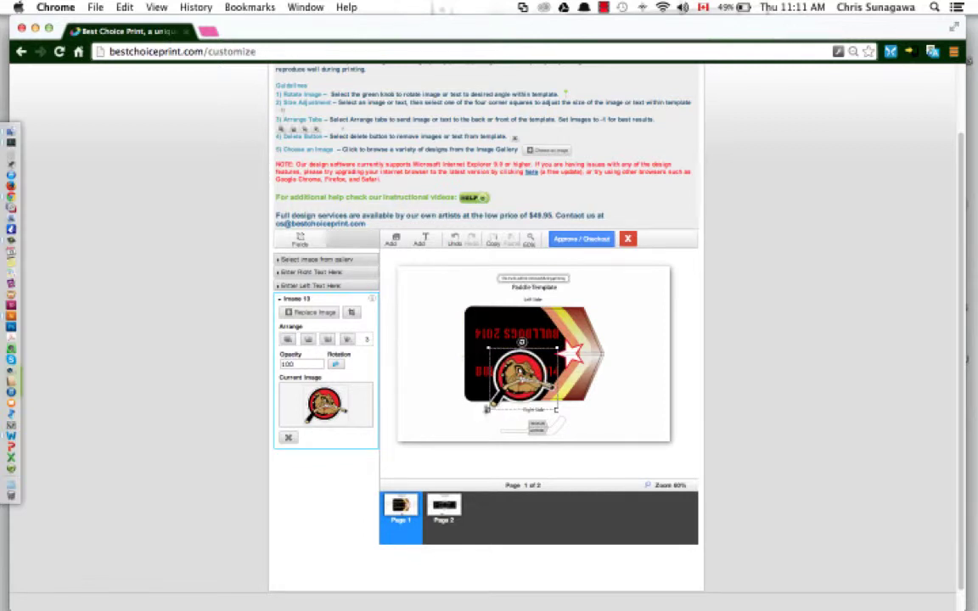
{"action": "left_click_drag", "start_coordinate": [557, 348], "coordinate": [514, 389]}
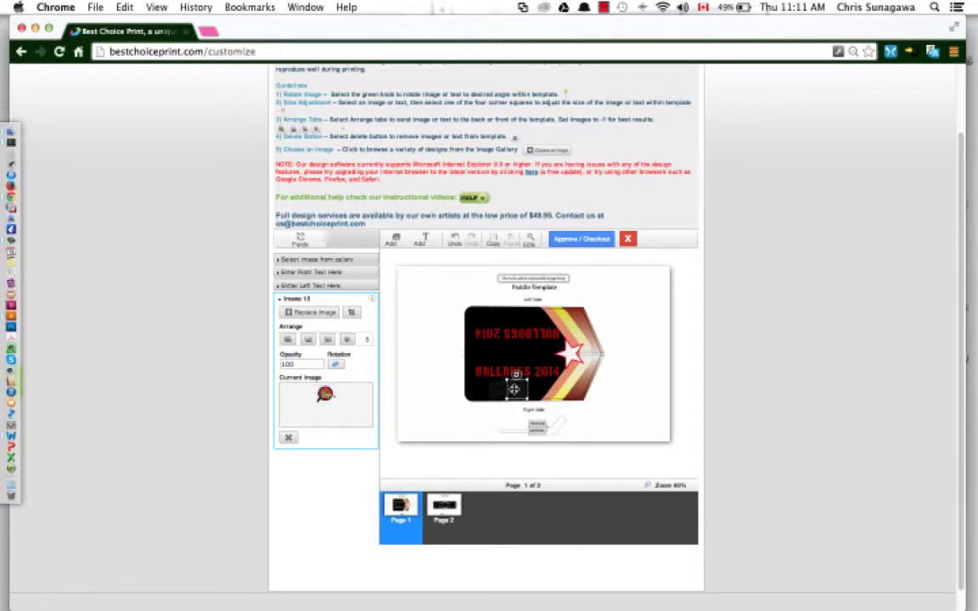
Zoom in to check the logo's placement, then return to Fit Width view
{"action": "left_click", "coordinate": [529, 241]}
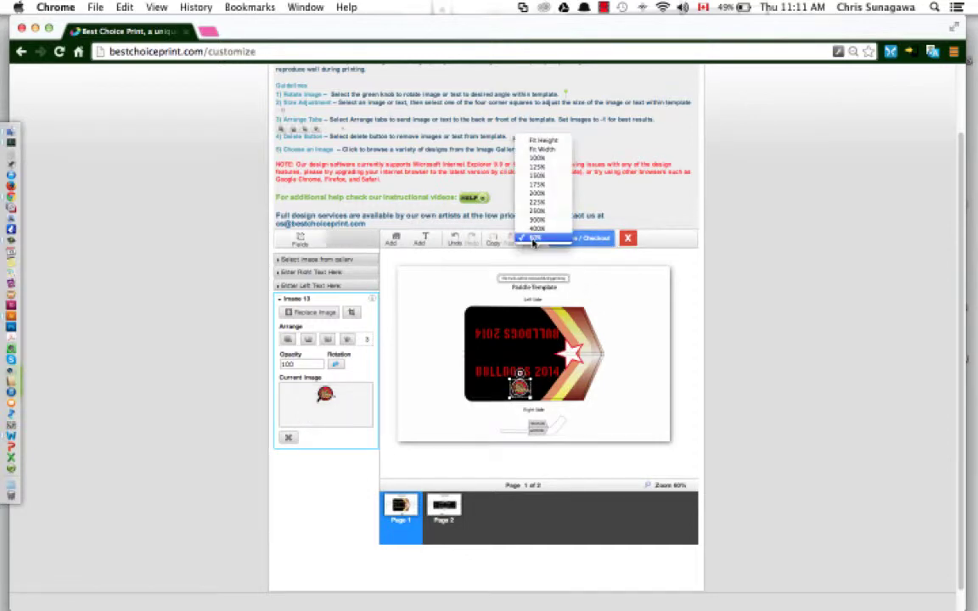
{"action": "left_click", "coordinate": [534, 184]}
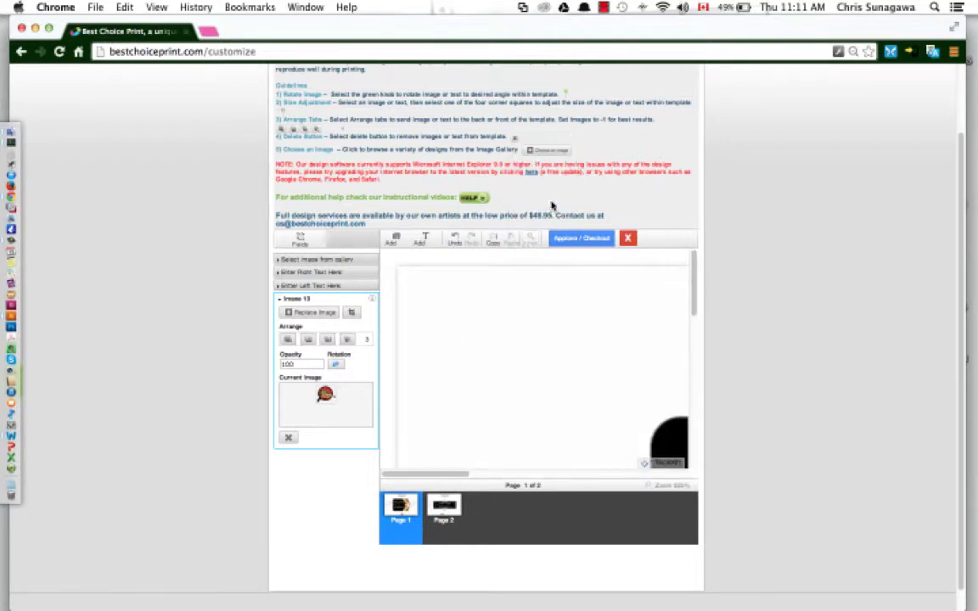
{"action": "left_click_drag", "start_coordinate": [454, 471], "coordinate": [560, 473]}
{"action": "scroll", "coordinate": [524, 340], "scroll_direction": "down", "scroll_amount": 3}
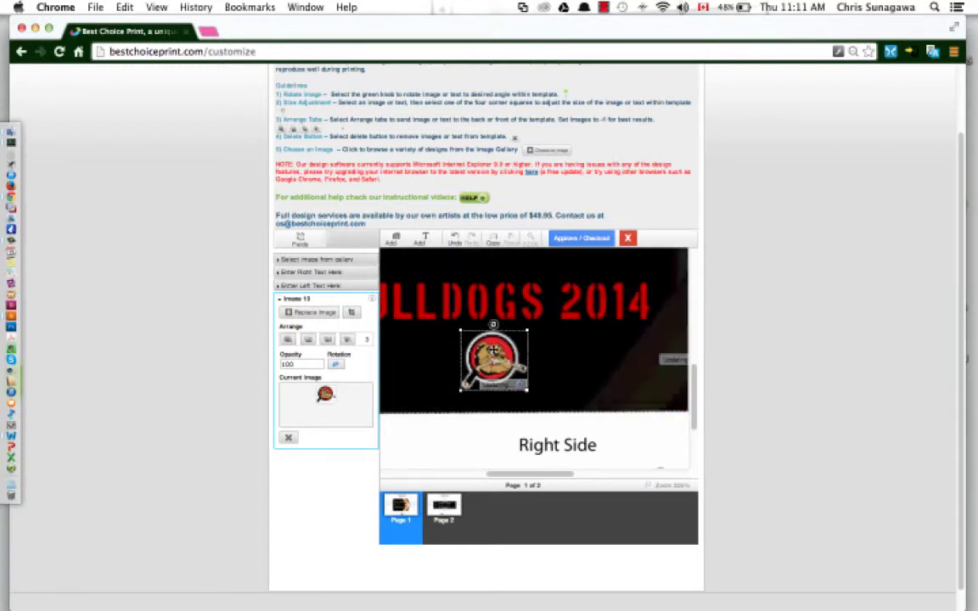
{"action": "mouse_move", "coordinate": [523, 473]}
{"action": "left_mouse_down"}
{"action": "mouse_move", "coordinate": [490, 473]}
{"action": "mouse_move", "coordinate": [538, 477]}
{"action": "left_mouse_up"}
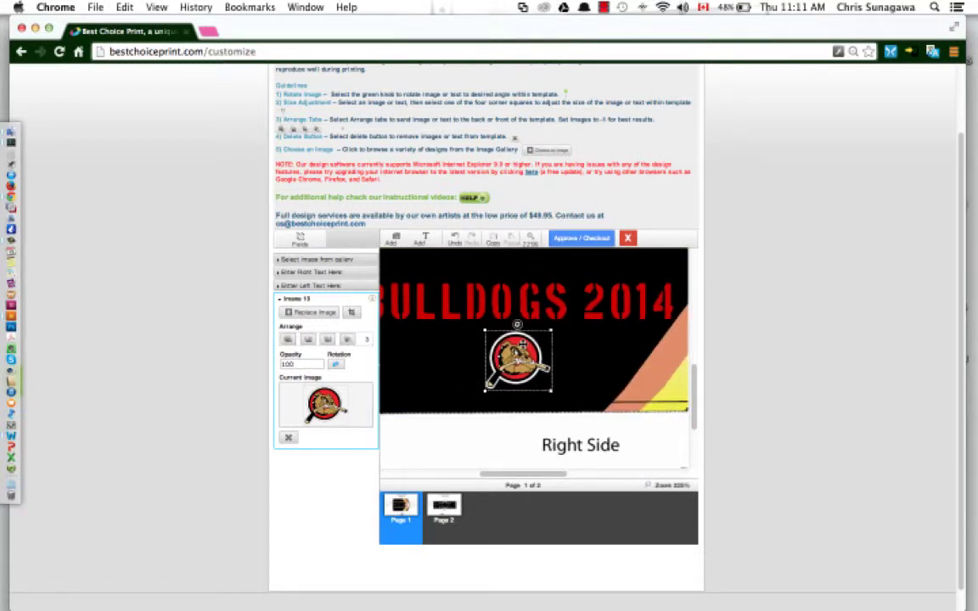
{"action": "left_click", "coordinate": [531, 239]}
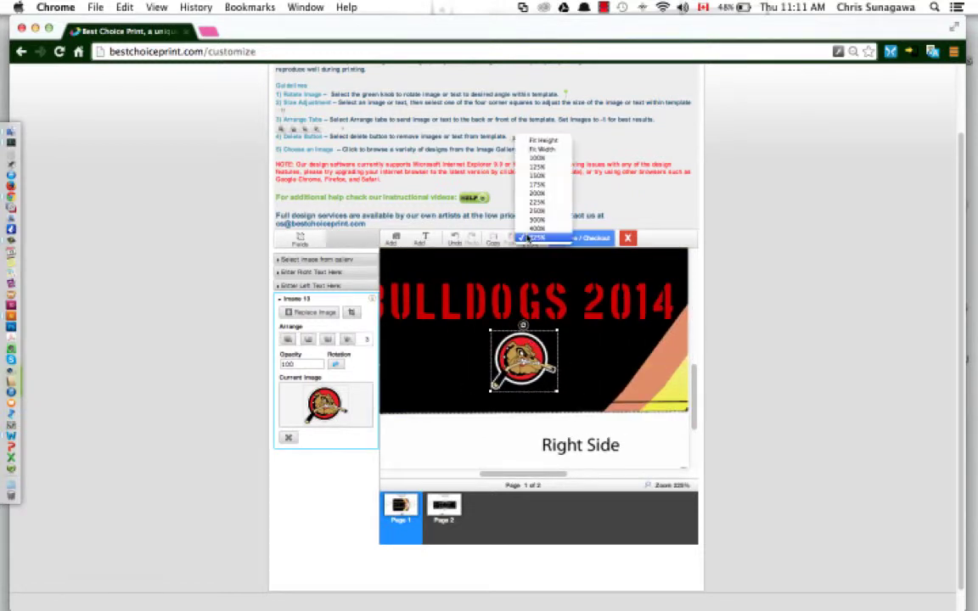
{"action": "left_click", "coordinate": [550, 149]}
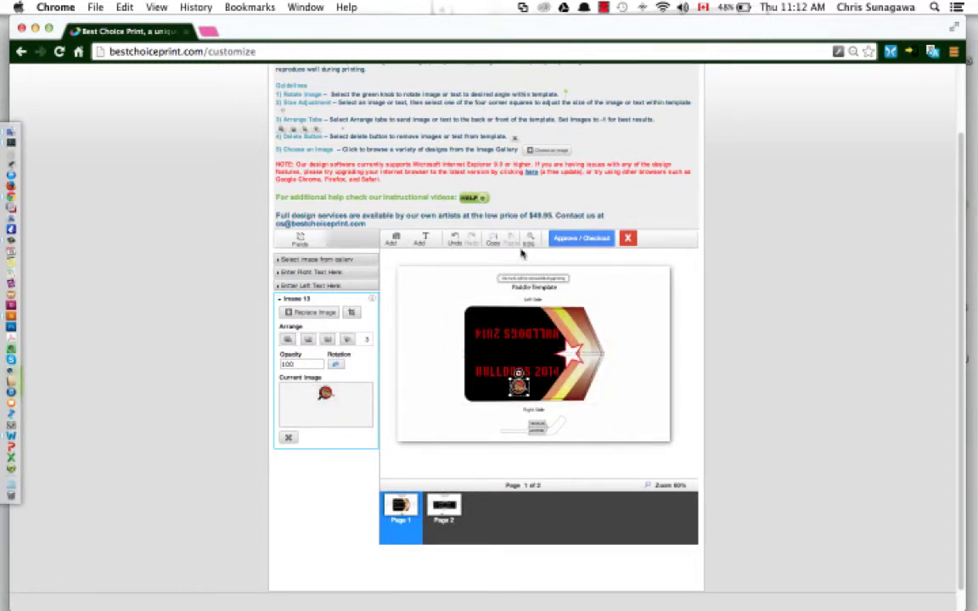
{"action": "left_click", "coordinate": [494, 241]}
{"action": "left_click", "coordinate": [512, 241]}
{"action": "left_click_drag", "start_coordinate": [406, 384], "coordinate": [515, 320]}
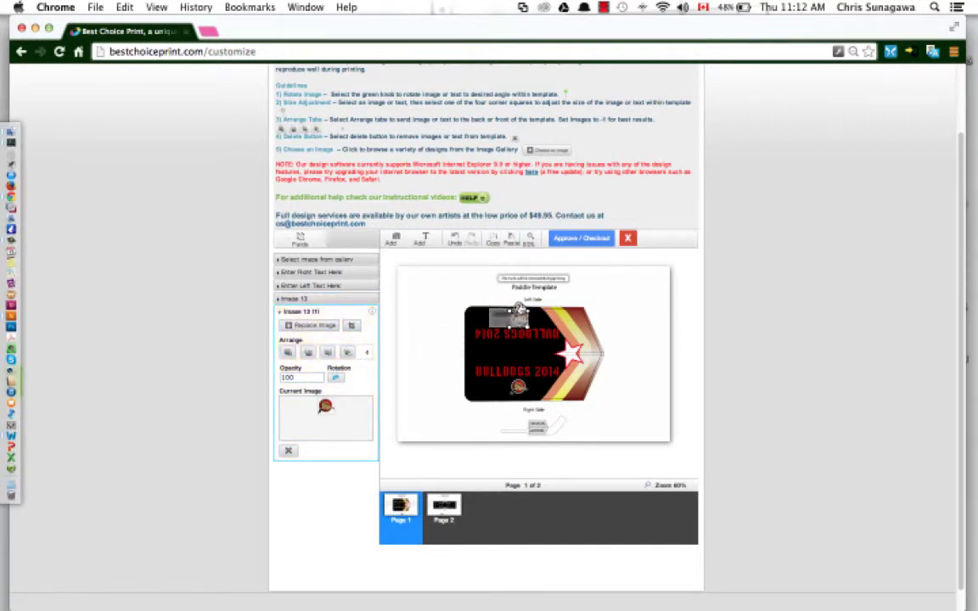
{"action": "left_click", "coordinate": [336, 381]}
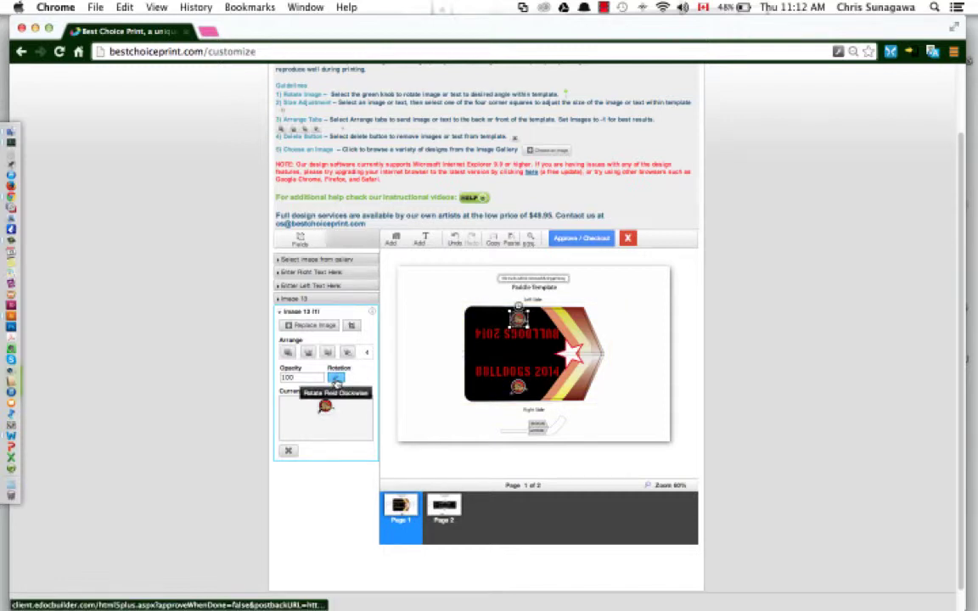
{"action": "left_click", "coordinate": [336, 381]}
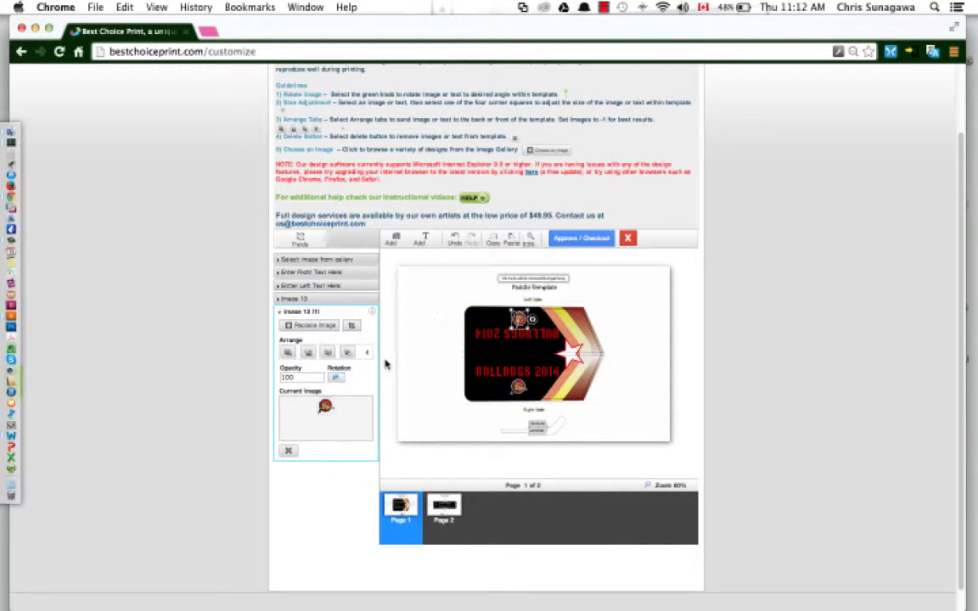
{"action": "left_click", "coordinate": [336, 382]}
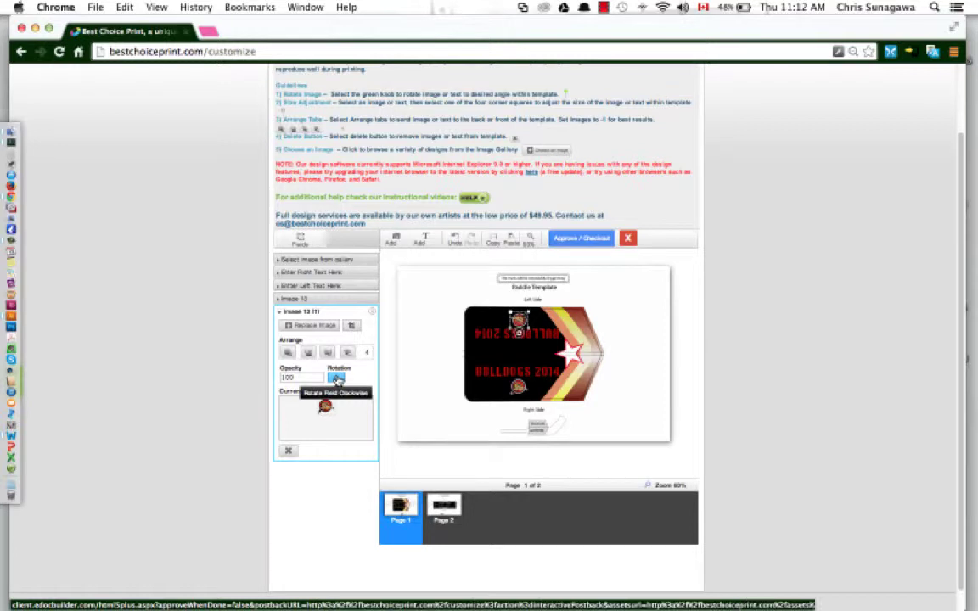
{"action": "left_click", "coordinate": [529, 239]}
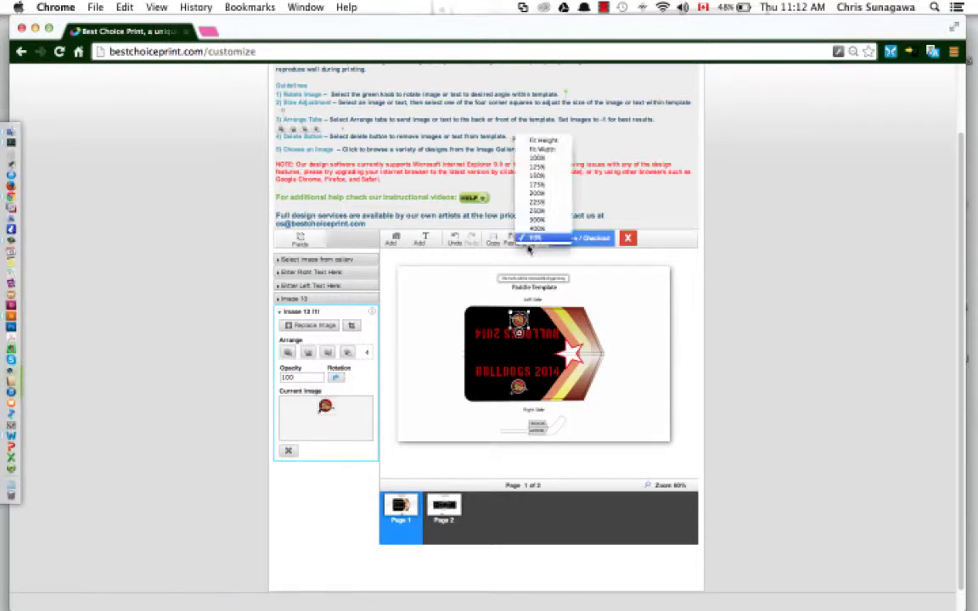
{"action": "left_click", "coordinate": [549, 193]}
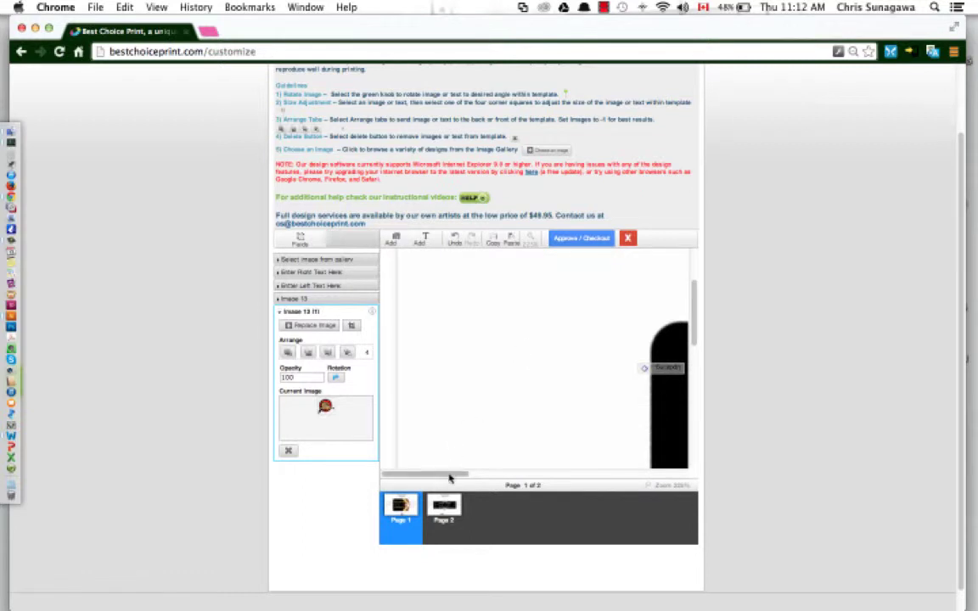
{"action": "left_click_drag", "start_coordinate": [450, 476], "coordinate": [544, 475]}
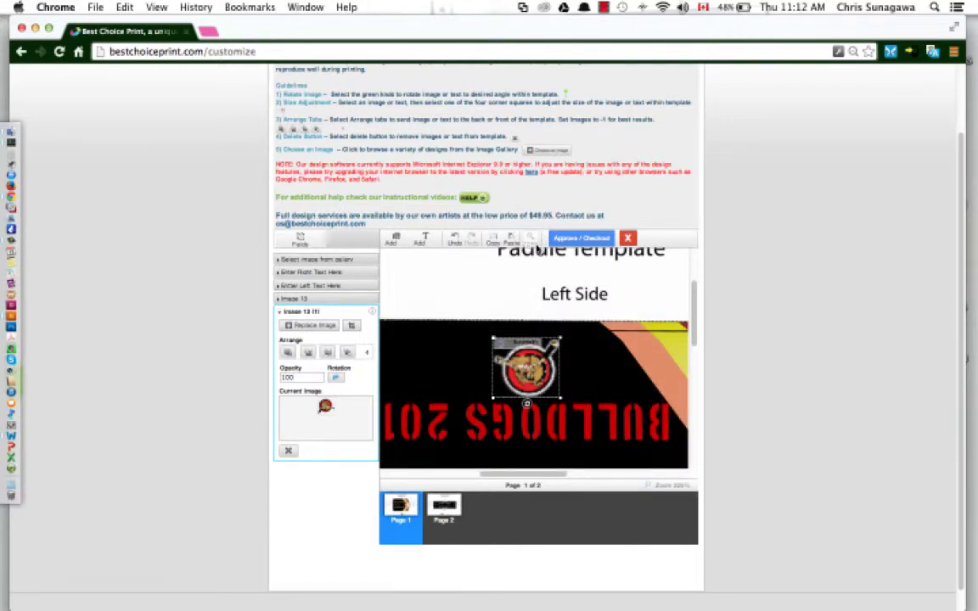
{"action": "scroll", "coordinate": [526, 243], "scroll_direction": "down", "scroll_amount": 2}
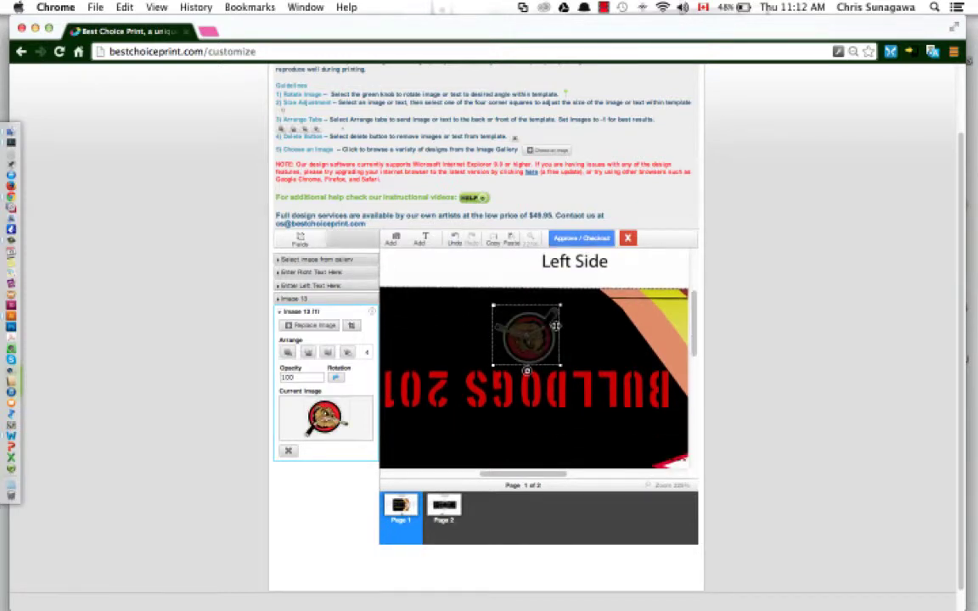
{"action": "left_click", "coordinate": [525, 244]}
{"action": "left_click", "coordinate": [502, 143]}
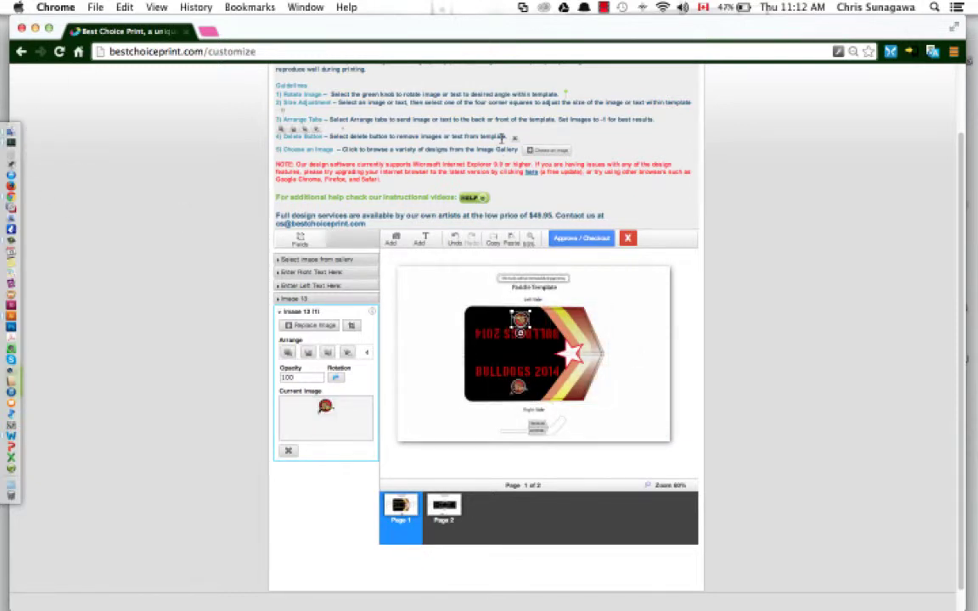
On page 2, replace the lower Super Star text with GO TEAM GO!
{"action": "left_click", "coordinate": [443, 508]}
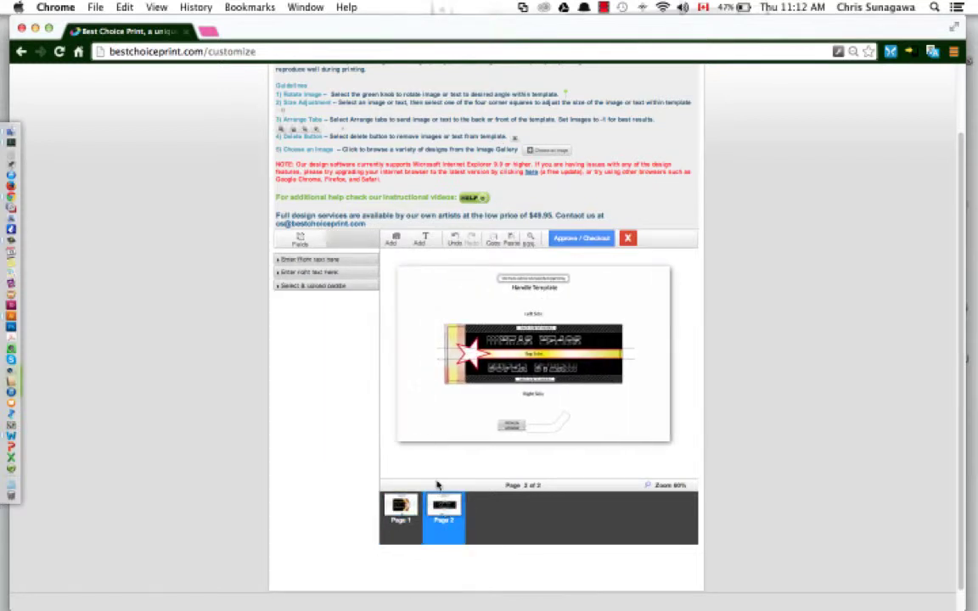
{"action": "left_click", "coordinate": [530, 242]}
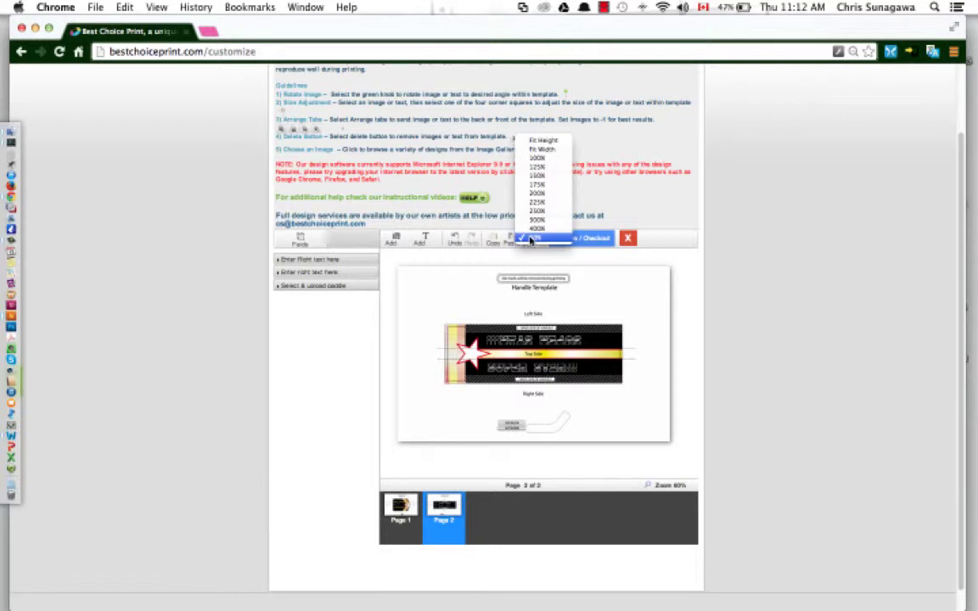
{"action": "left_click", "coordinate": [554, 372]}
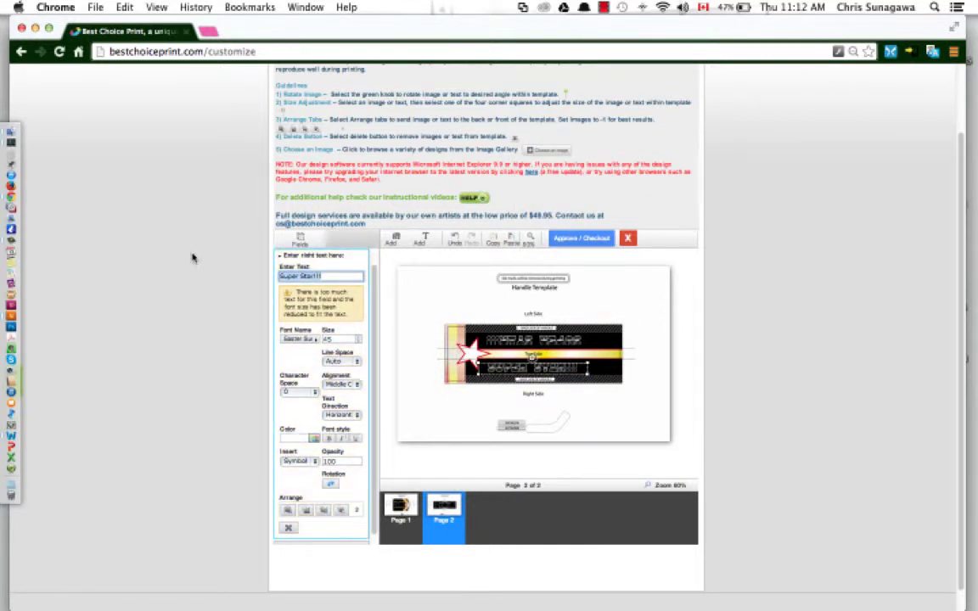
{"action": "type", "text": "GO TEAM GO!"}
Style the GO TEAM GO! text in BostonTraffic font, red and bold
{"action": "left_click", "coordinate": [299, 339]}
{"action": "left_click", "coordinate": [463, 320]}
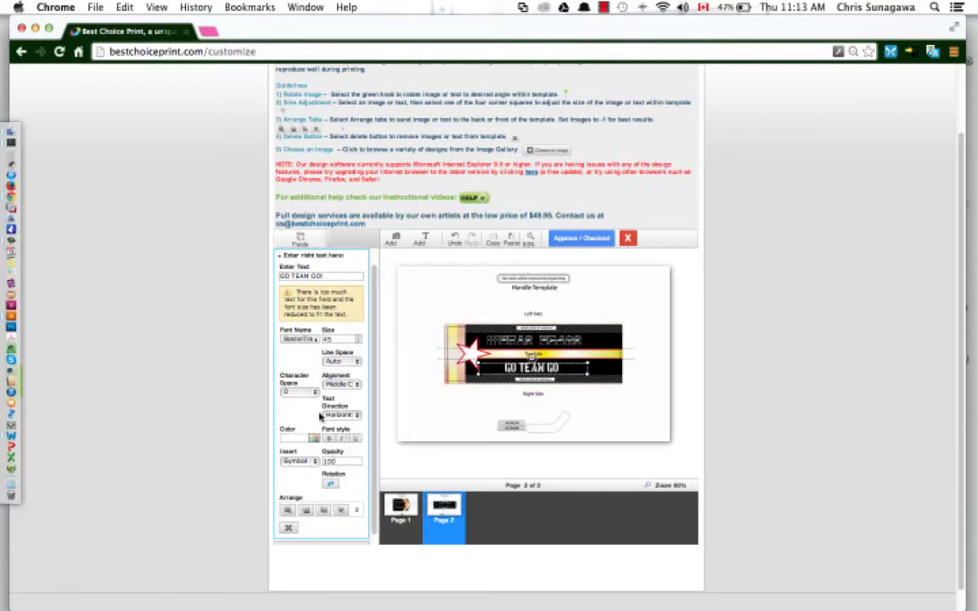
{"action": "left_click", "coordinate": [311, 441]}
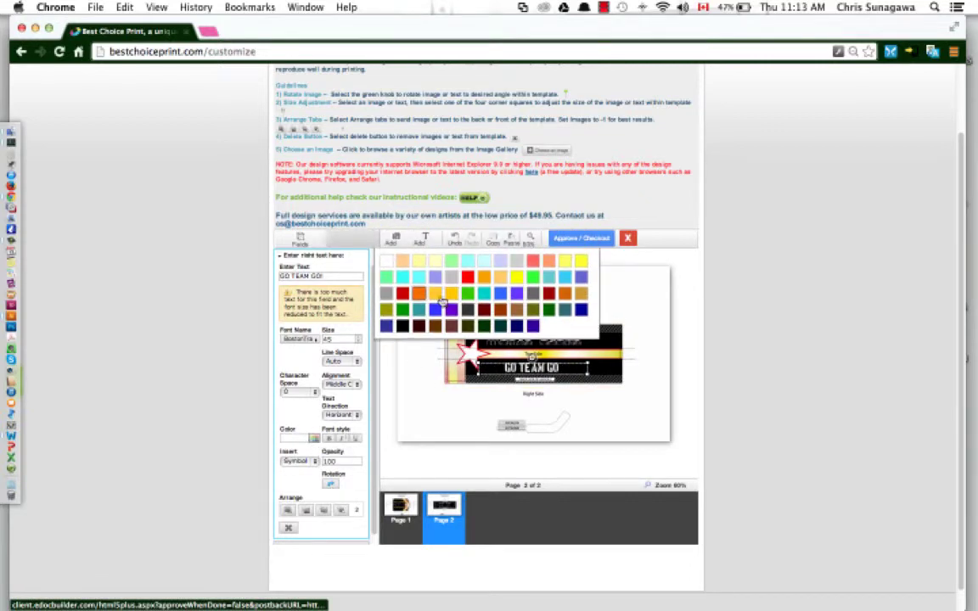
{"action": "left_click", "coordinate": [402, 296]}
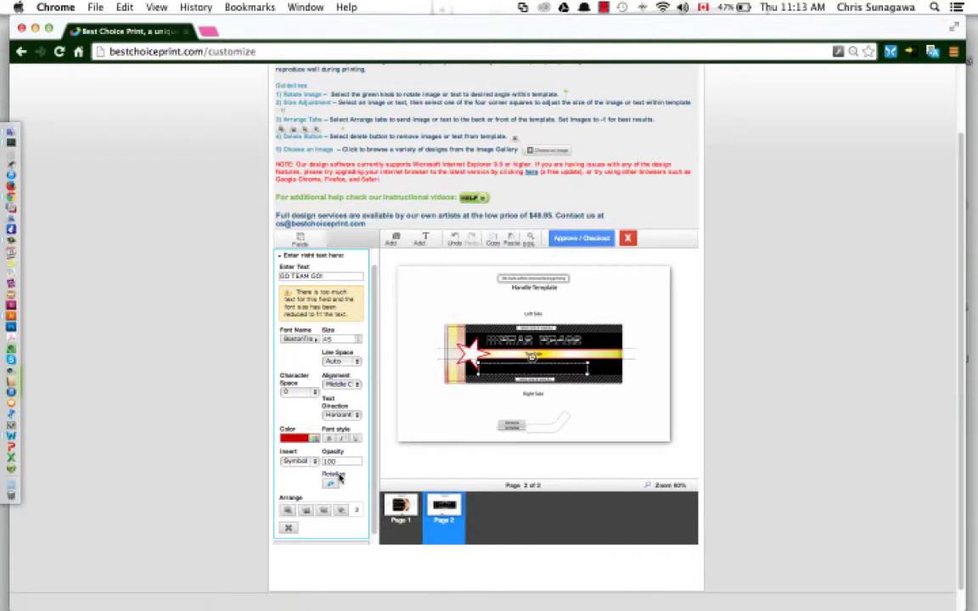
{"action": "left_click", "coordinate": [334, 438]}
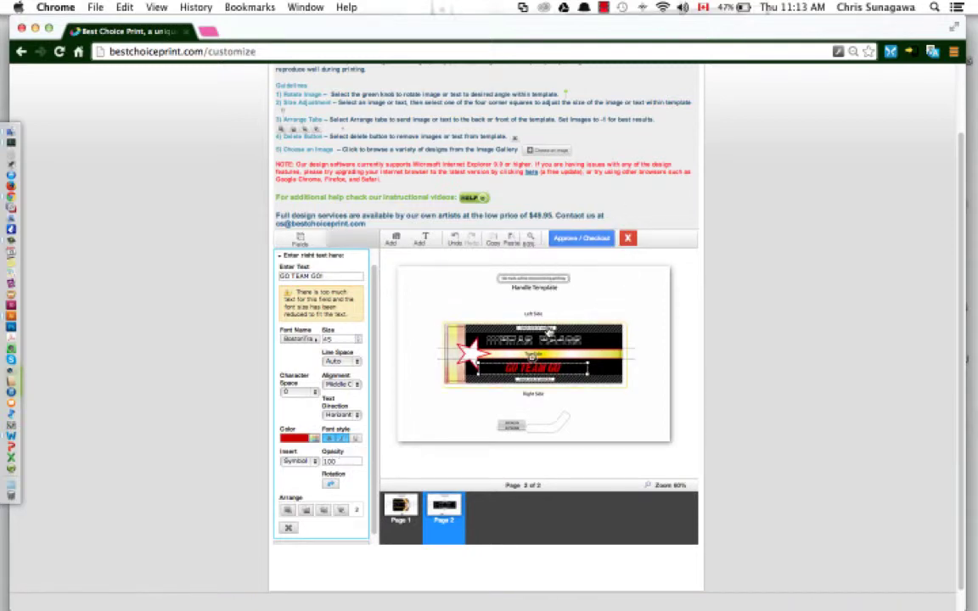
Change the upper SUPER STAR!!! text to GO TEAM GO in red, bold BostonTraffic
{"action": "left_click", "coordinate": [533, 342]}
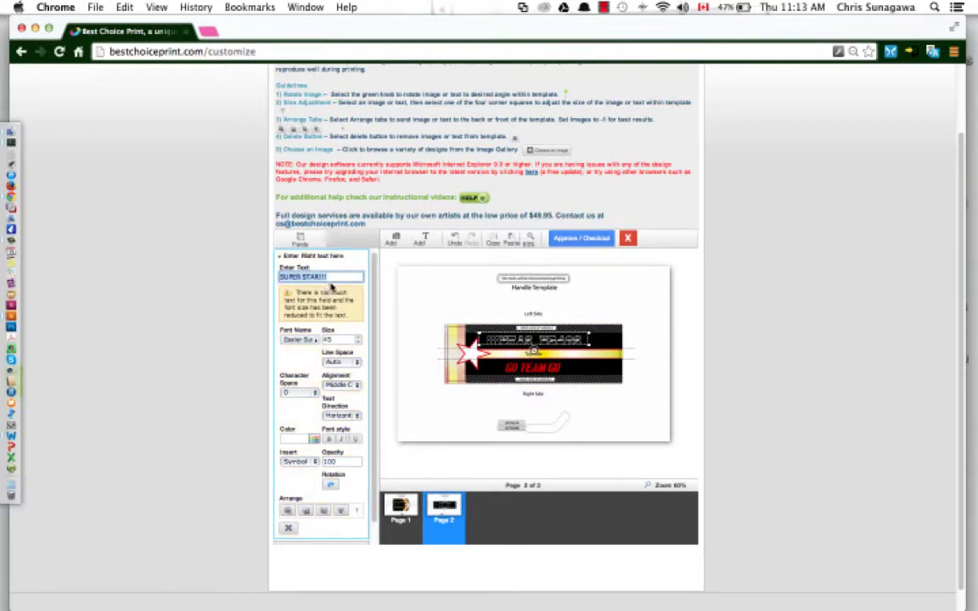
{"action": "type", "text": "GO TEAM GO"}
{"action": "left_click", "coordinate": [316, 339]}
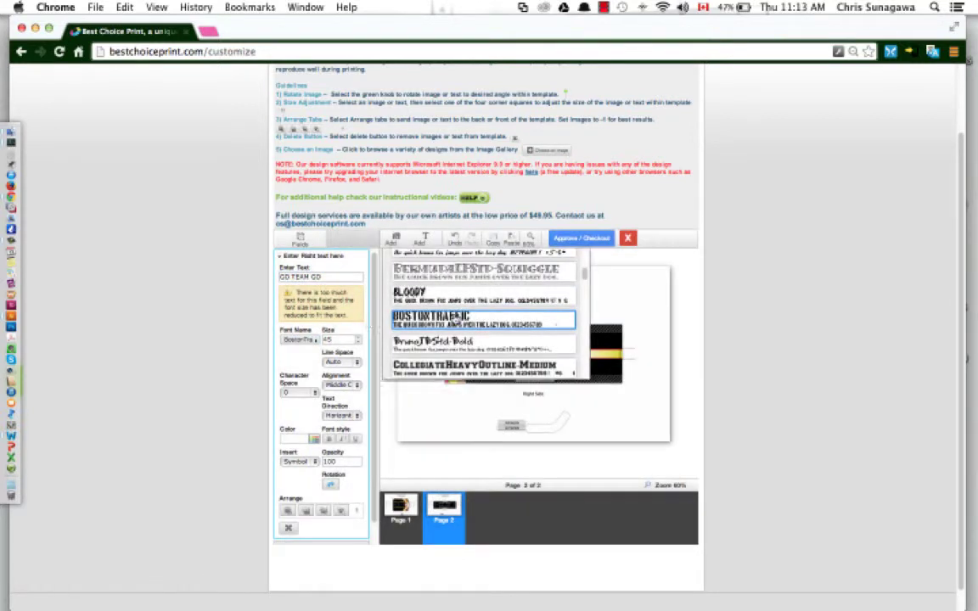
{"action": "left_click", "coordinate": [373, 288]}
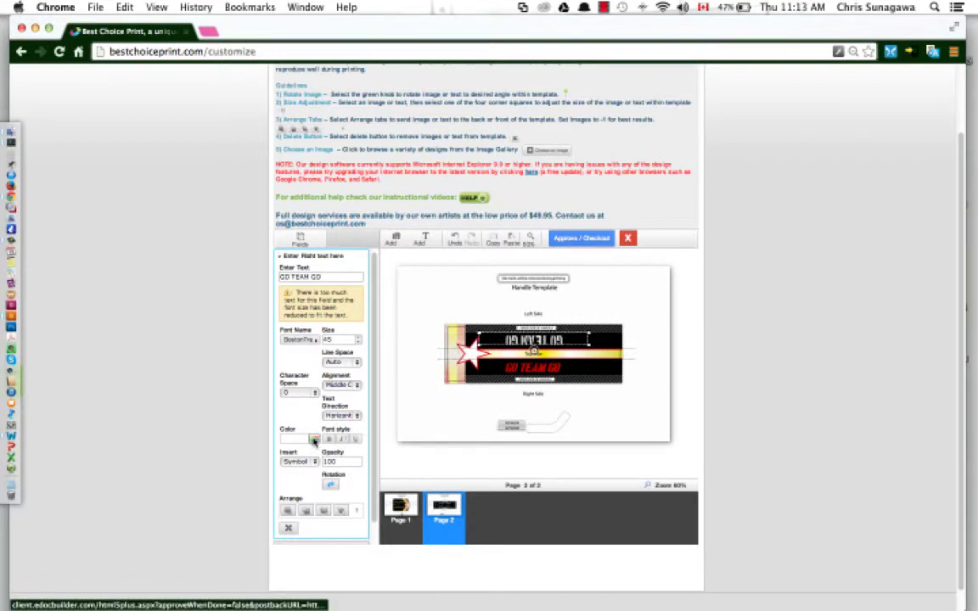
{"action": "left_click", "coordinate": [314, 439]}
{"action": "left_click", "coordinate": [406, 296]}
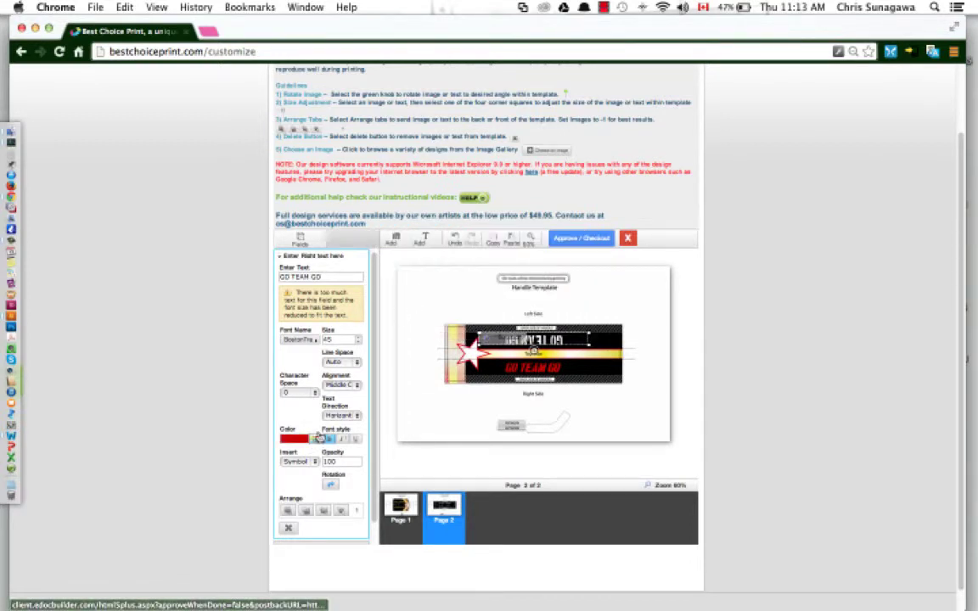
{"action": "left_click", "coordinate": [343, 443]}
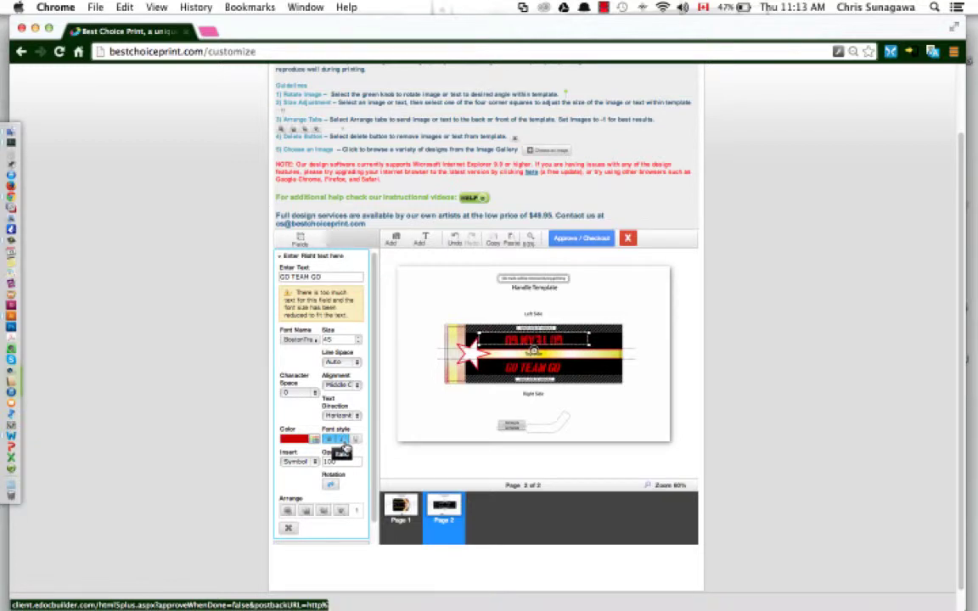
Zoom the canvas to 200% and scroll down to the handle
{"action": "left_click", "coordinate": [530, 239]}
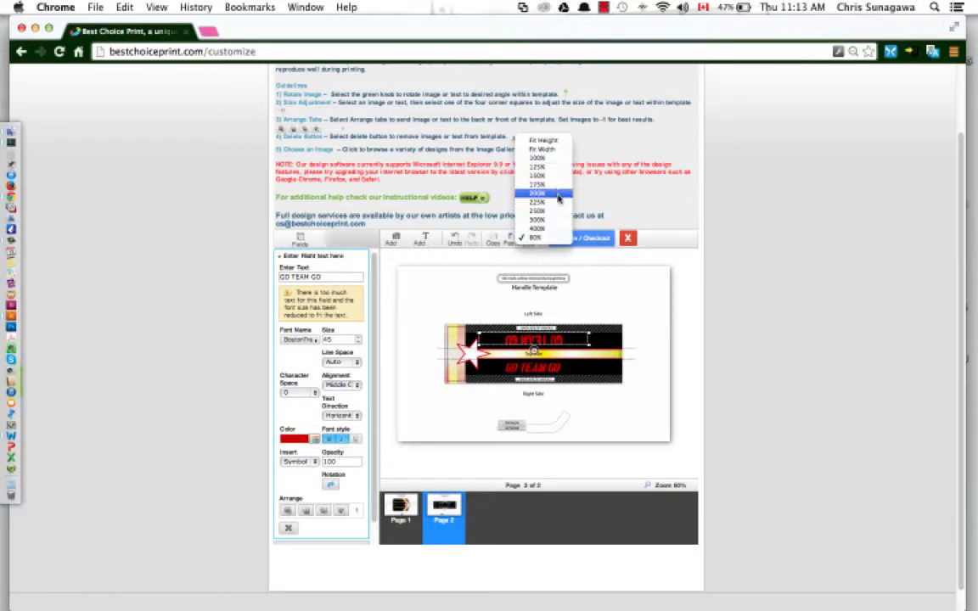
{"action": "left_click", "coordinate": [535, 193]}
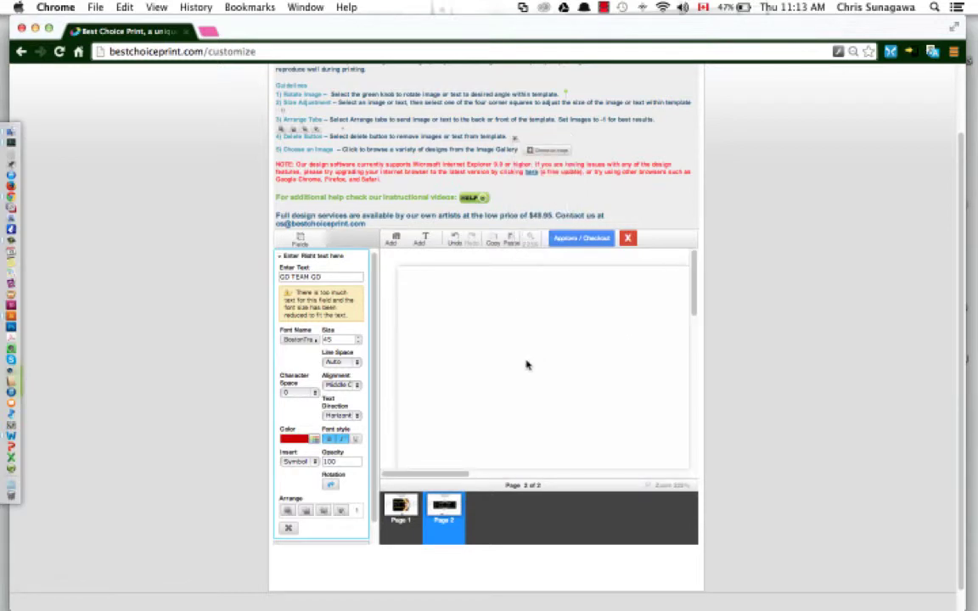
{"action": "scroll", "coordinate": [526, 365], "scroll_direction": "down", "scroll_amount": 5}
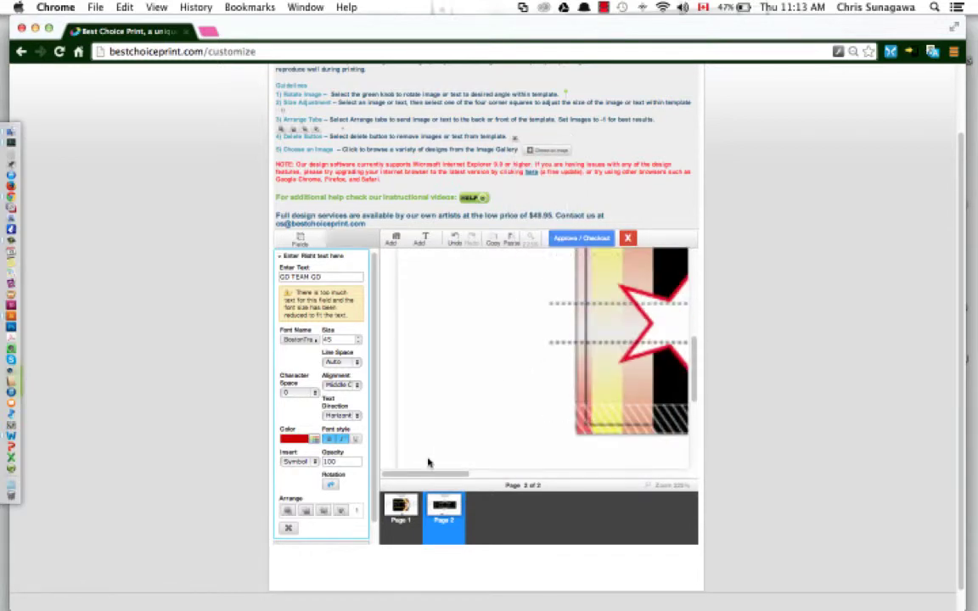
Move the lower GO TEAM GO text up beneath the Top Side band
{"action": "left_click_drag", "start_coordinate": [436, 474], "coordinate": [548, 474]}
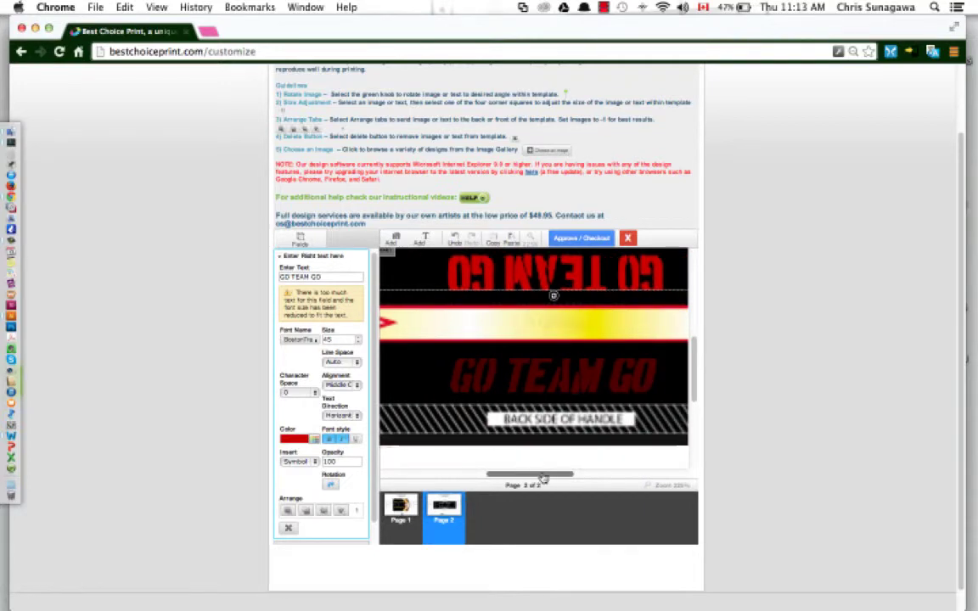
{"action": "left_click", "coordinate": [566, 379]}
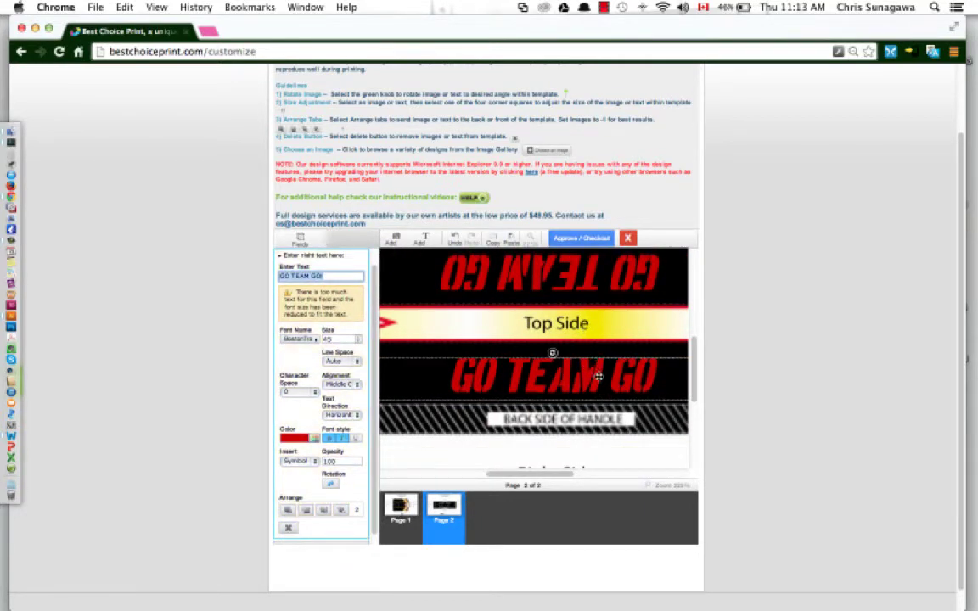
{"action": "left_click_drag", "start_coordinate": [558, 394], "coordinate": [543, 367]}
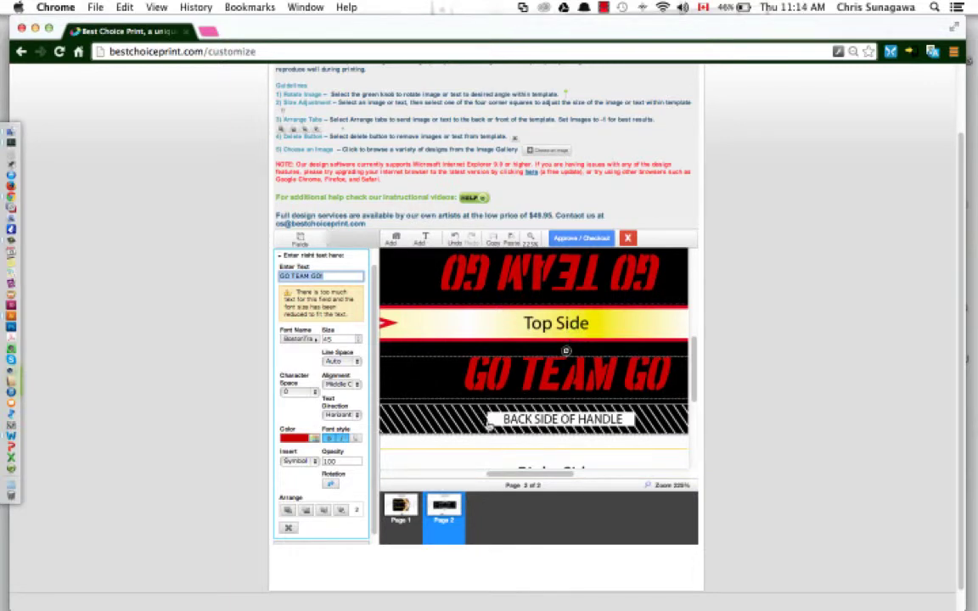
At 175% zoom, nudge the GO TEAM GO text up and left to centre it
{"action": "left_click", "coordinate": [534, 242]}
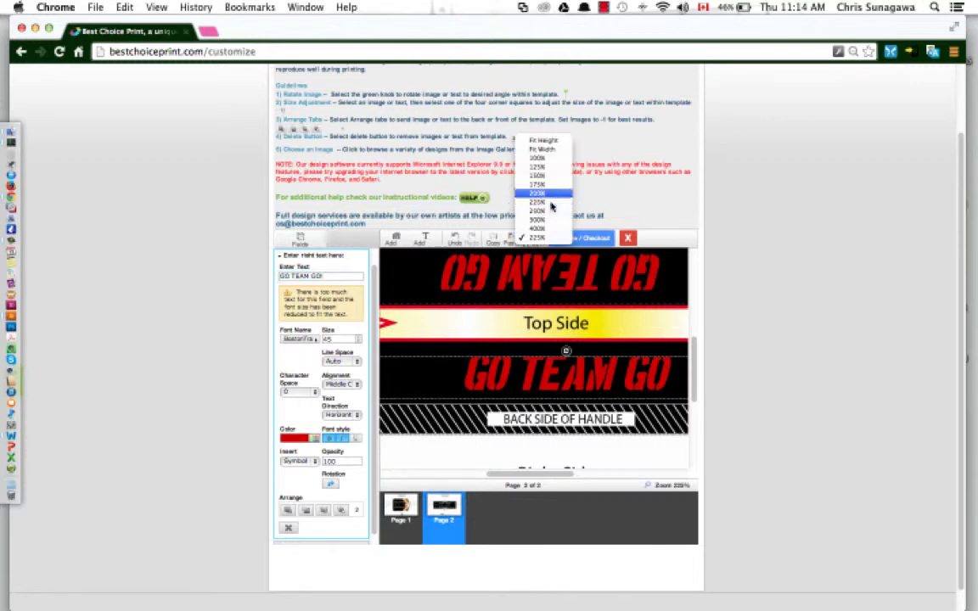
{"action": "left_click", "coordinate": [551, 185]}
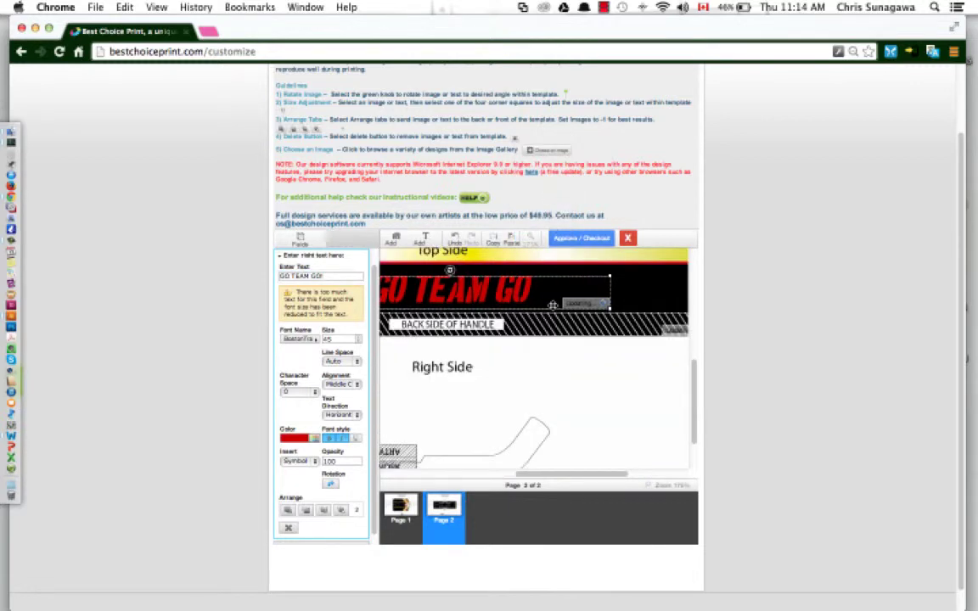
{"action": "left_click_drag", "start_coordinate": [584, 471], "coordinate": [528, 472]}
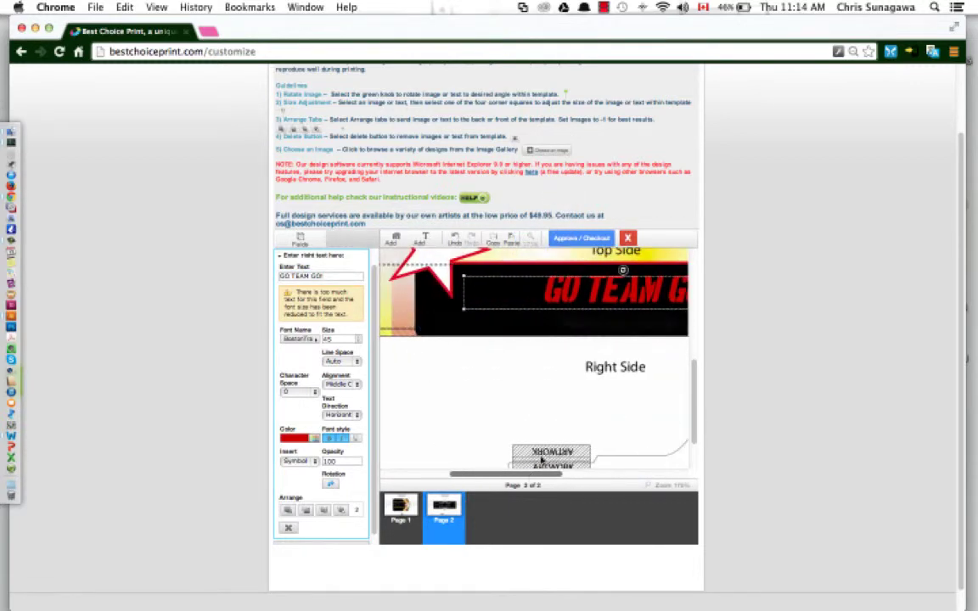
{"action": "scroll", "coordinate": [538, 402], "scroll_direction": "up", "scroll_amount": 2}
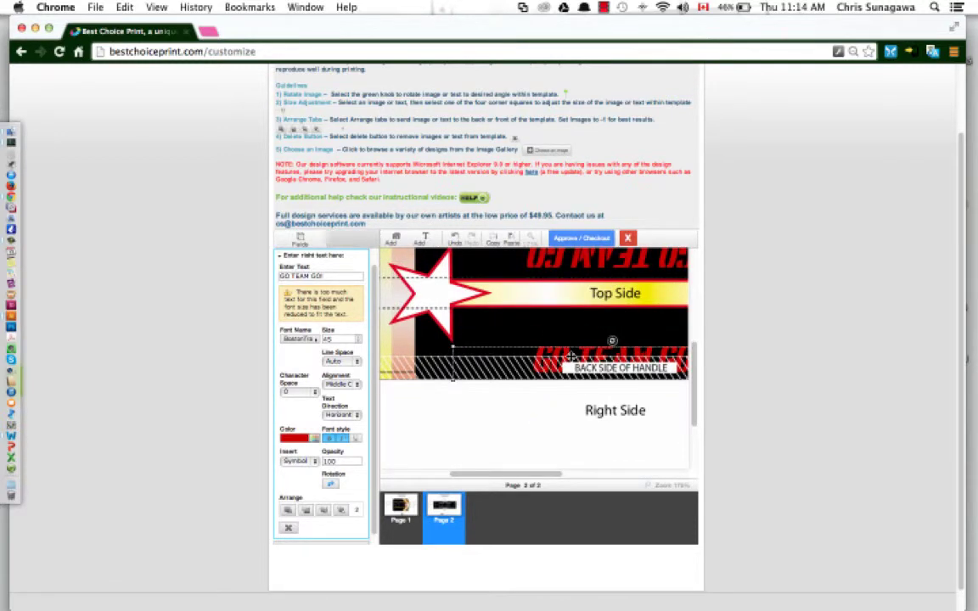
{"action": "left_click_drag", "start_coordinate": [572, 357], "coordinate": [598, 327]}
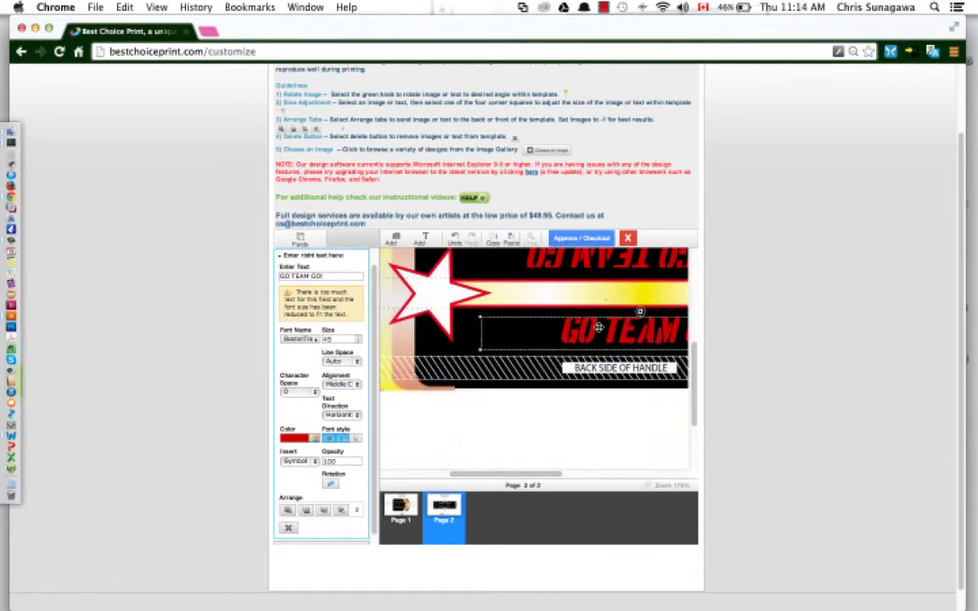
{"action": "left_click_drag", "start_coordinate": [513, 472], "coordinate": [488, 473]}
{"action": "scroll", "coordinate": [438, 314], "scroll_direction": "up", "scroll_amount": 5}
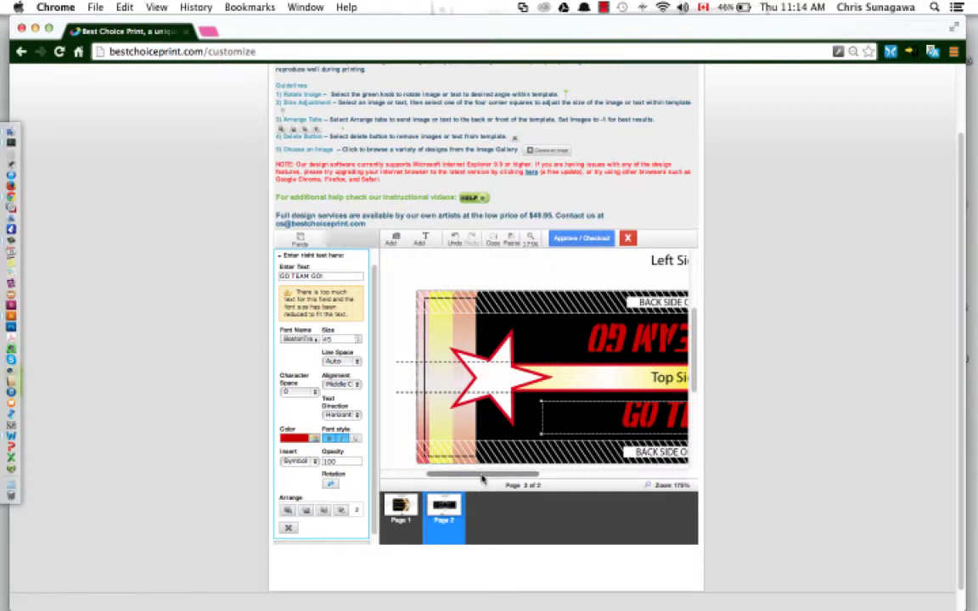
{"action": "left_click_drag", "start_coordinate": [477, 473], "coordinate": [549, 481]}
{"action": "left_click_drag", "start_coordinate": [546, 413], "coordinate": [514, 413]}
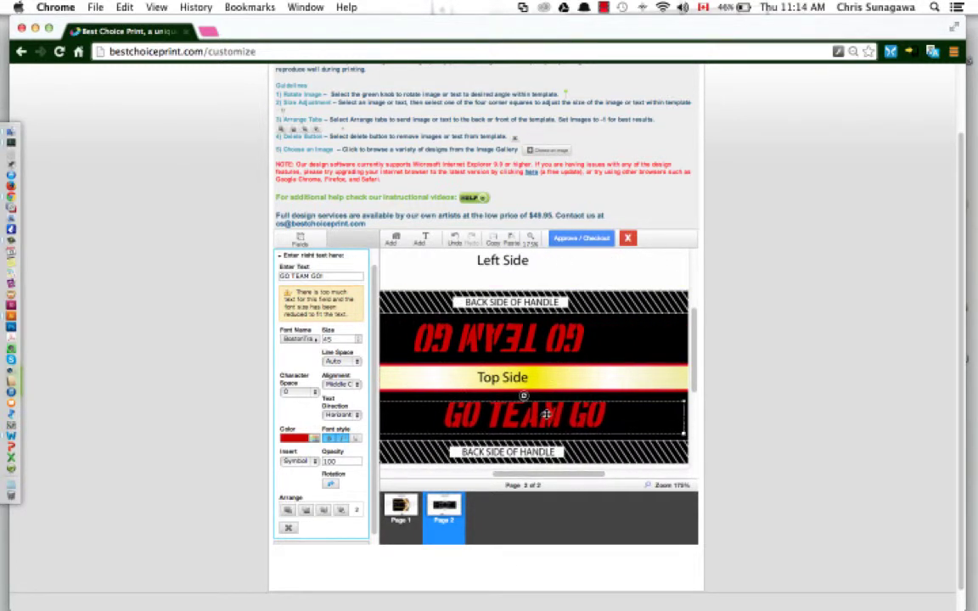
Set the GO TEAM GO text size to 40 so both handle lines match
{"action": "left_click", "coordinate": [497, 338]}
{"action": "triple_click", "coordinate": [330, 277]}
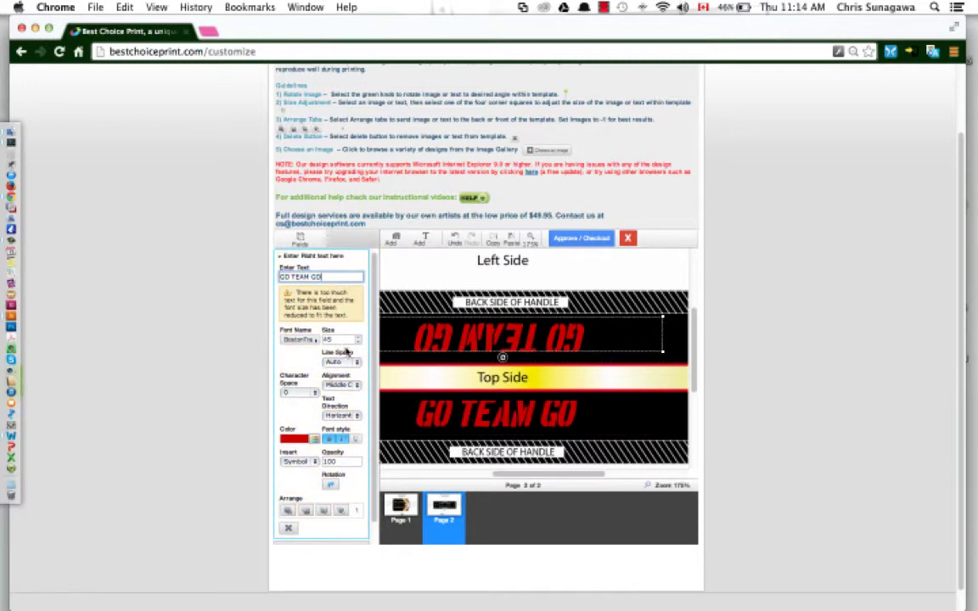
{"action": "key", "text": "Tab"}
{"action": "type", "text": "40"}
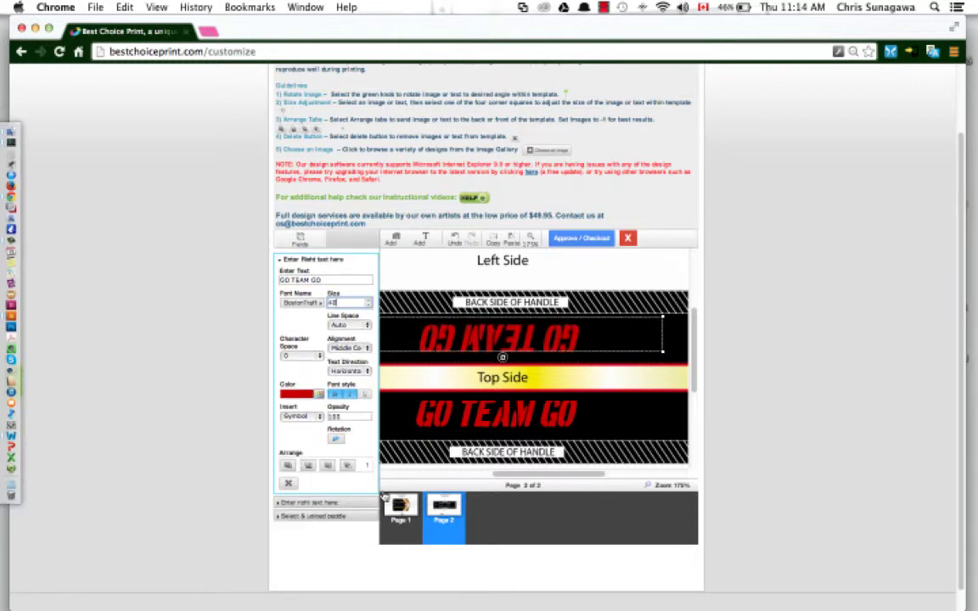
{"action": "left_click", "coordinate": [308, 502]}
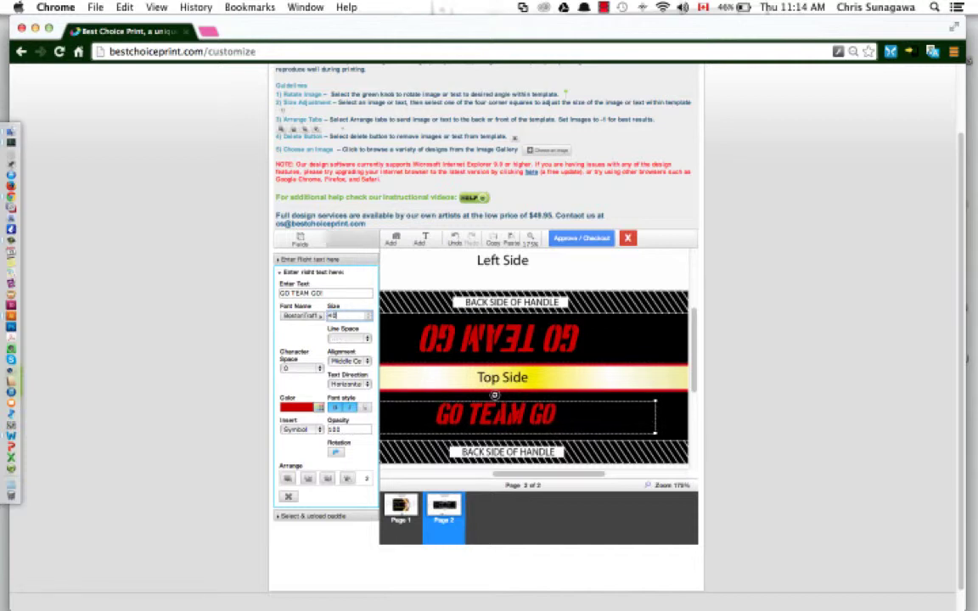
Place the BULLDOG logo from My Images onto the handle and view at Fit Width
{"action": "scroll", "coordinate": [540, 472], "scroll_direction": "left", "scroll_amount": 5}
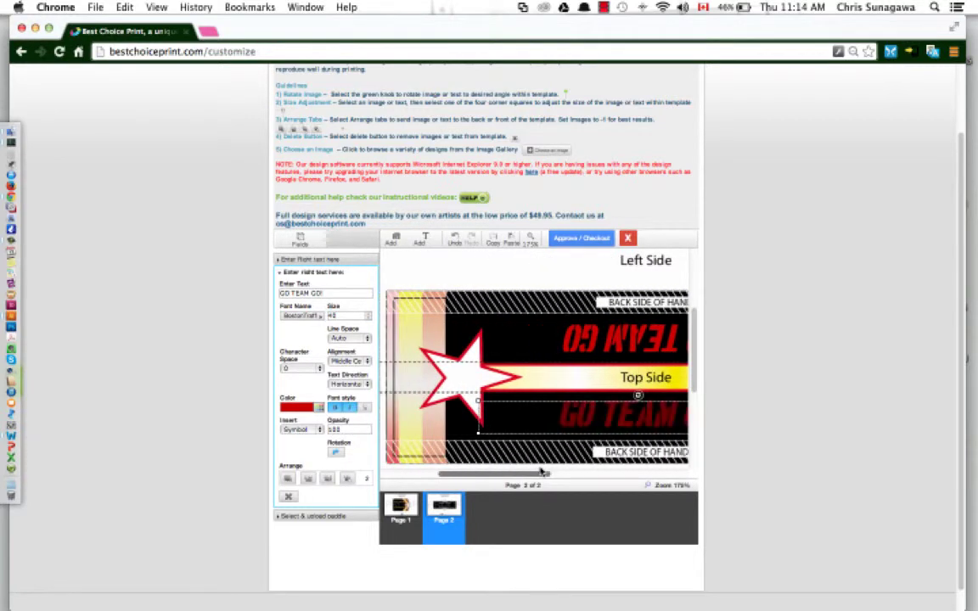
{"action": "left_click_drag", "start_coordinate": [541, 472], "coordinate": [599, 466]}
{"action": "left_click", "coordinate": [393, 241]}
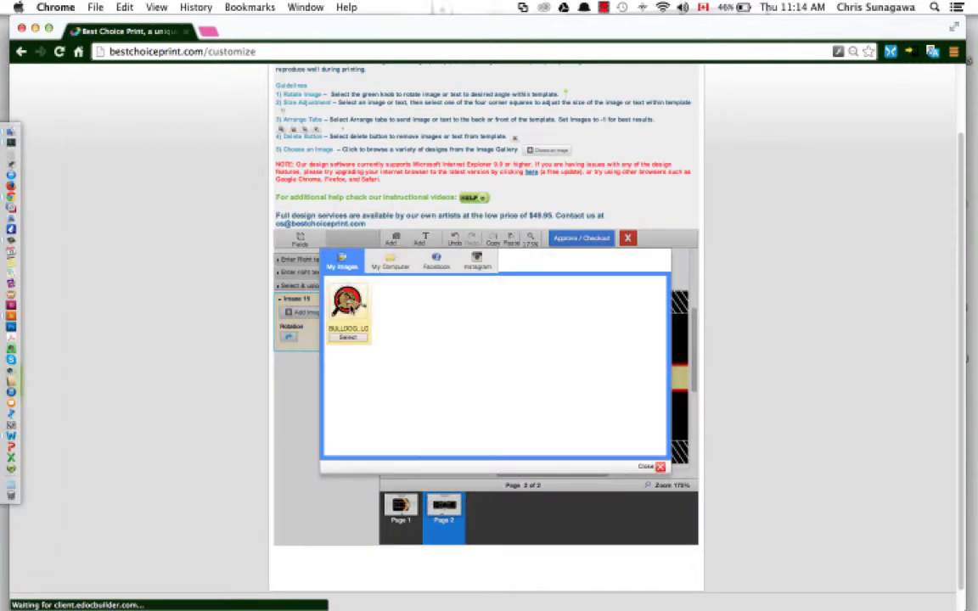
{"action": "left_click", "coordinate": [348, 337]}
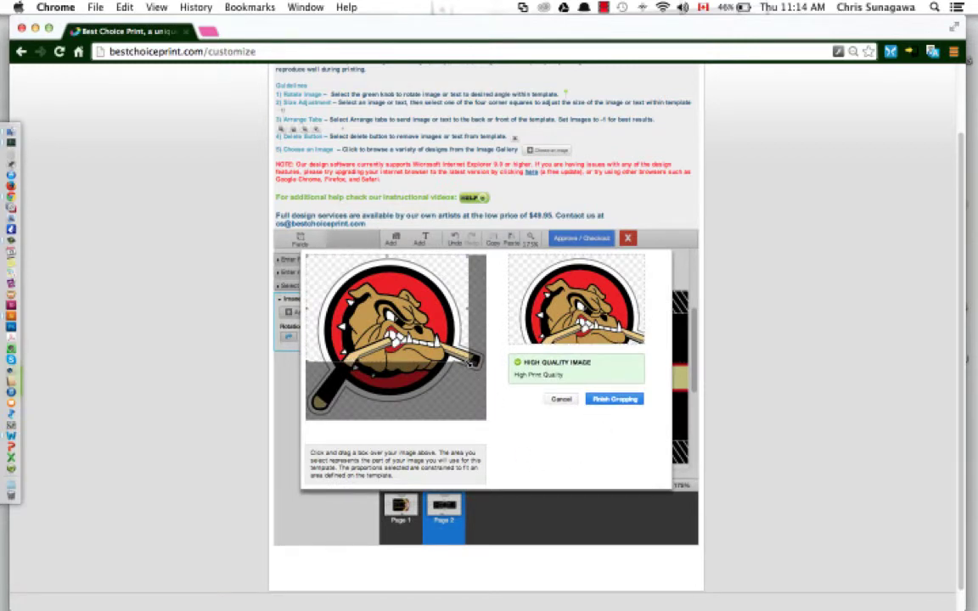
{"action": "left_click", "coordinate": [561, 399]}
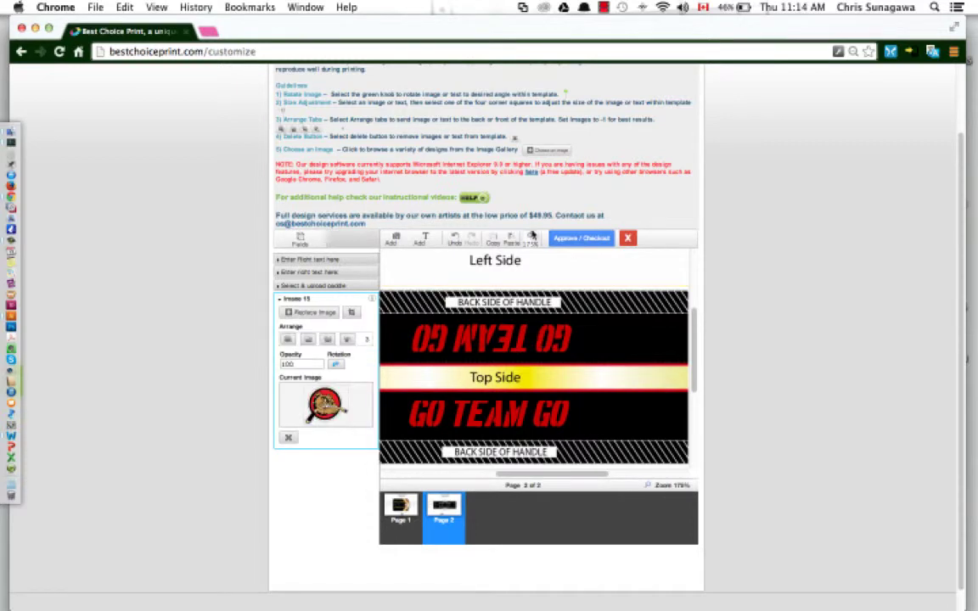
{"action": "left_click", "coordinate": [540, 243]}
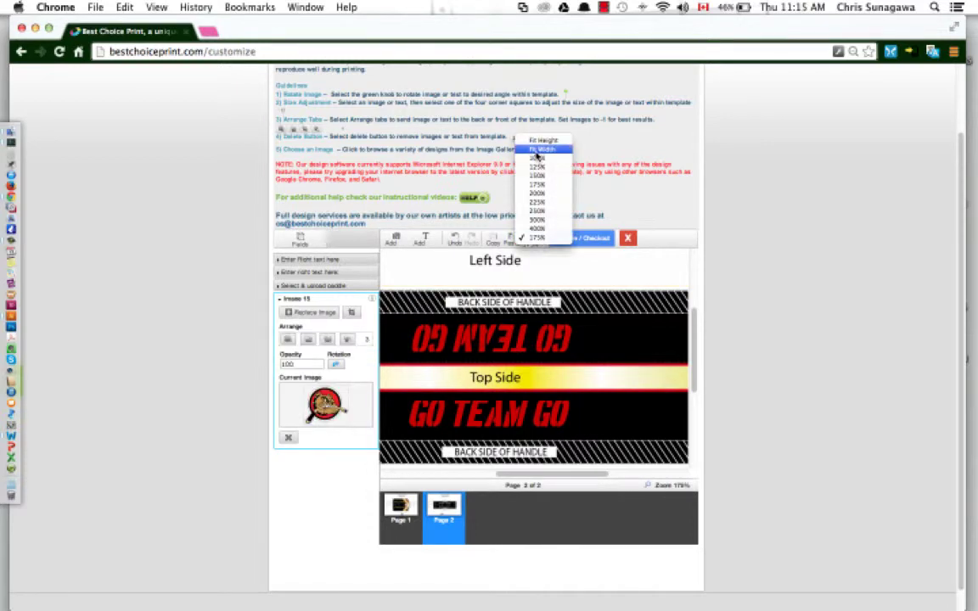
{"action": "left_click", "coordinate": [542, 150]}
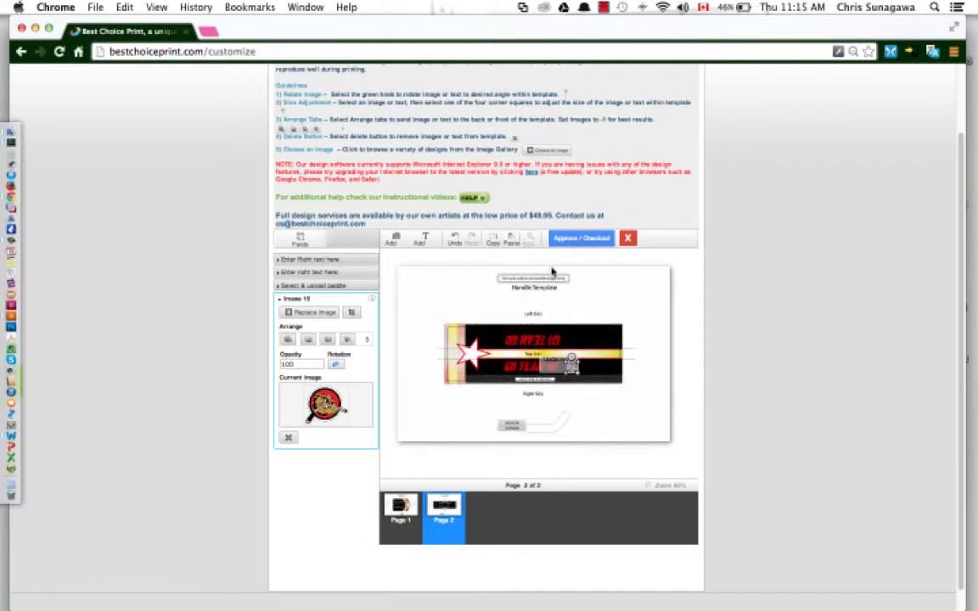
Zoom the handle to 200% and select the bulldog logo
{"action": "left_click", "coordinate": [642, 332]}
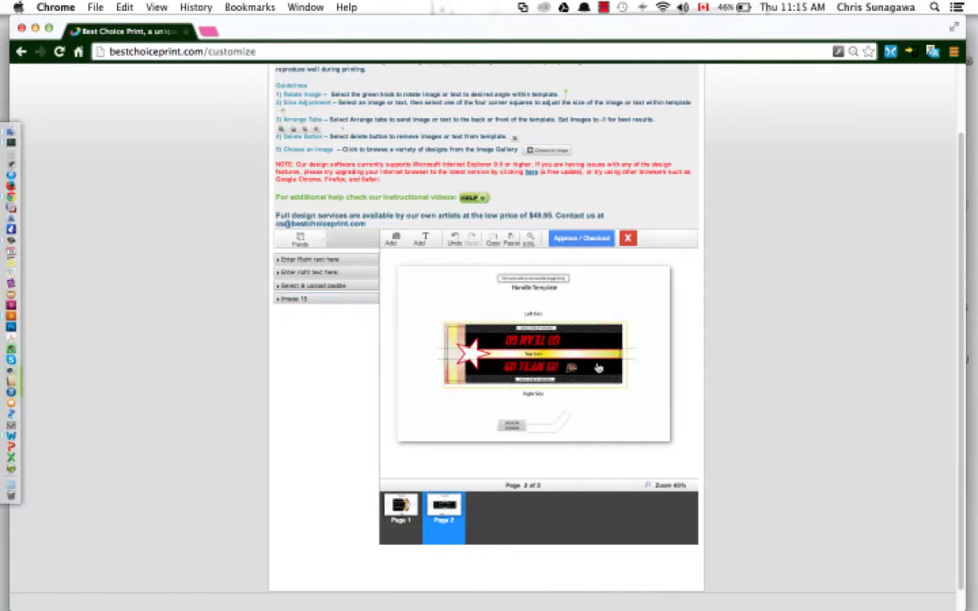
{"action": "left_click", "coordinate": [531, 240]}
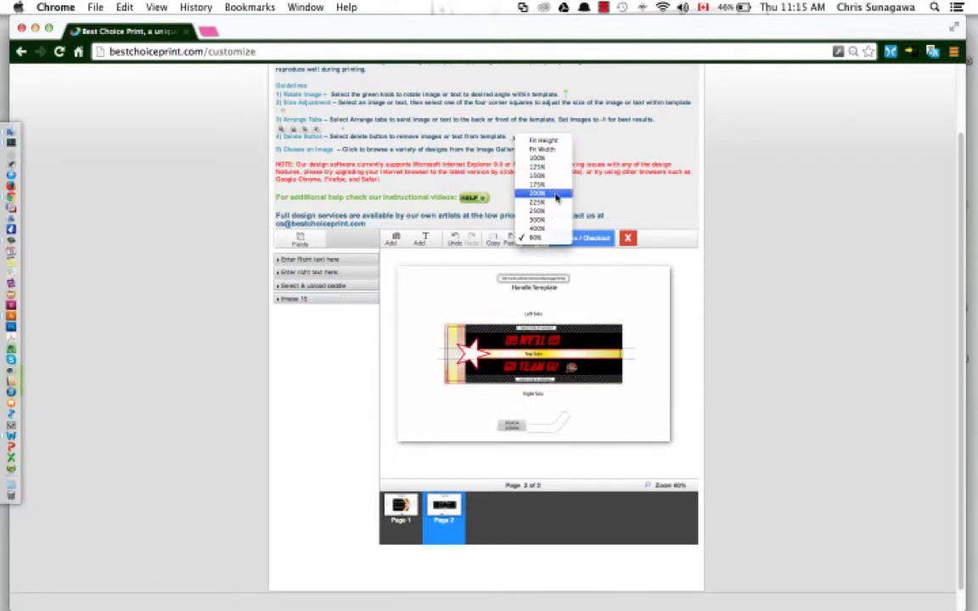
{"action": "left_click", "coordinate": [587, 342]}
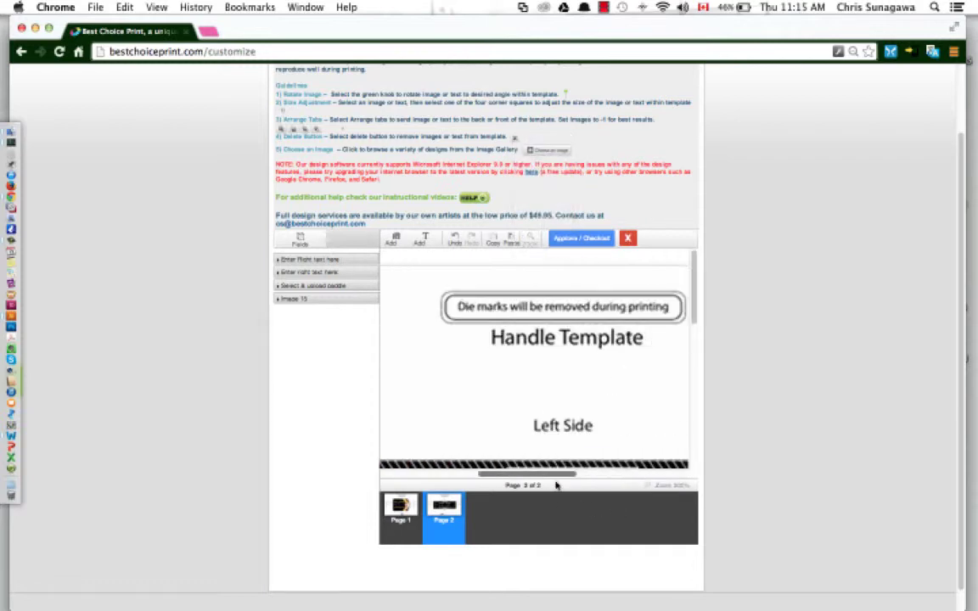
{"action": "scroll", "coordinate": [611, 429], "scroll_direction": "down", "scroll_amount": 5}
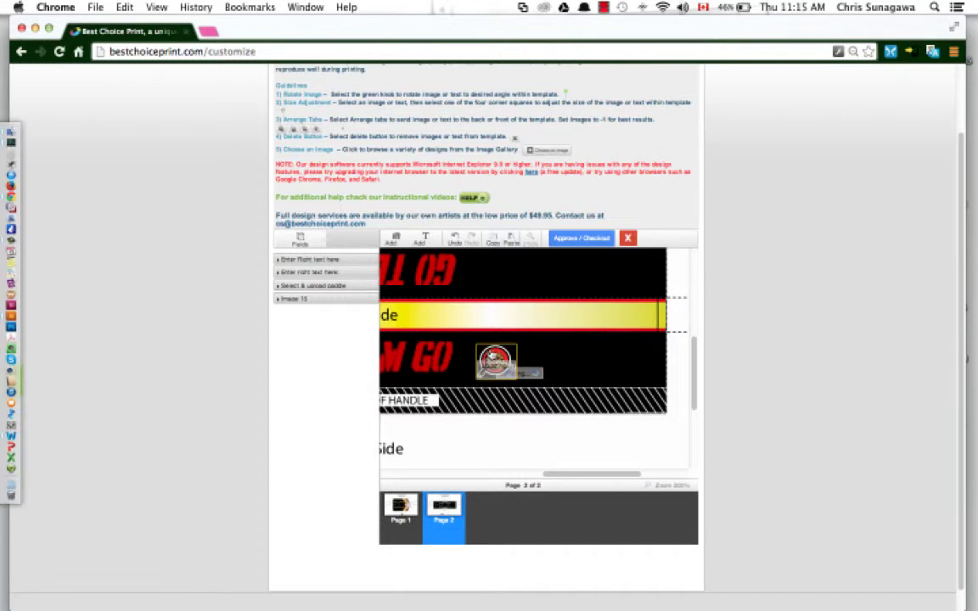
{"action": "left_click", "coordinate": [497, 361]}
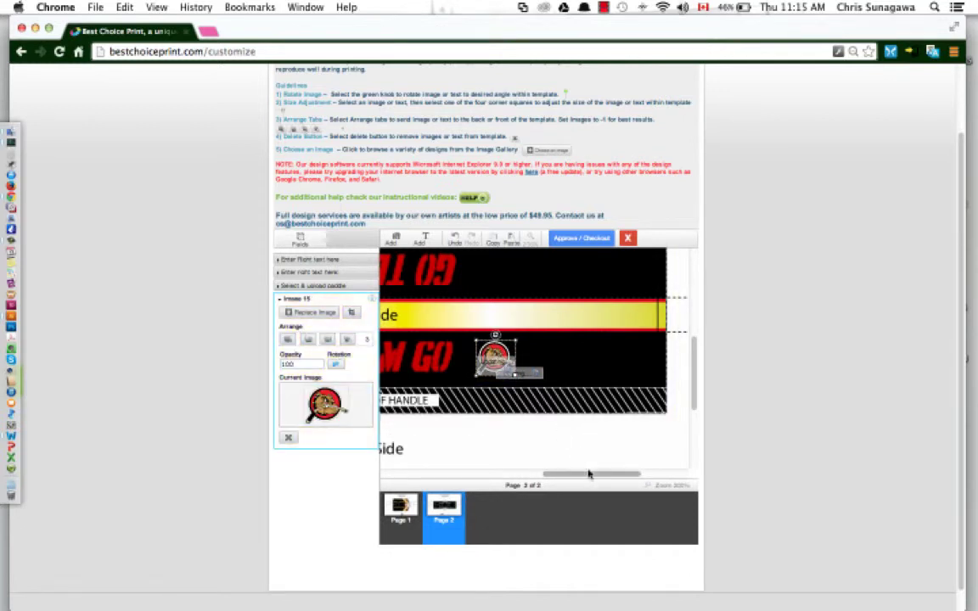
{"action": "left_click_drag", "start_coordinate": [590, 474], "coordinate": [563, 474]}
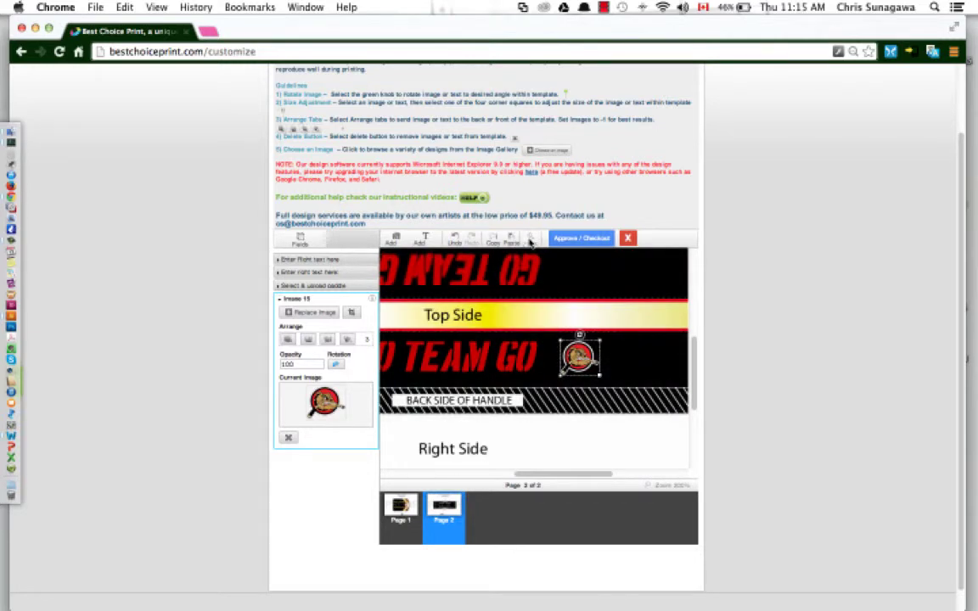
Copy and paste the logo, moving the duplicate beside the upper GO TEAM GO line
{"action": "left_click", "coordinate": [530, 241]}
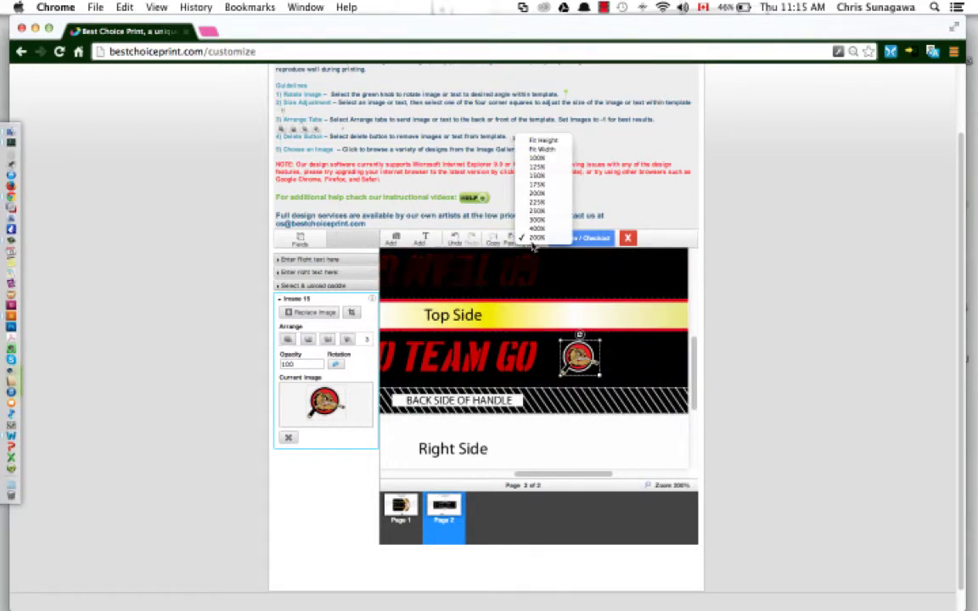
{"action": "left_click", "coordinate": [543, 149]}
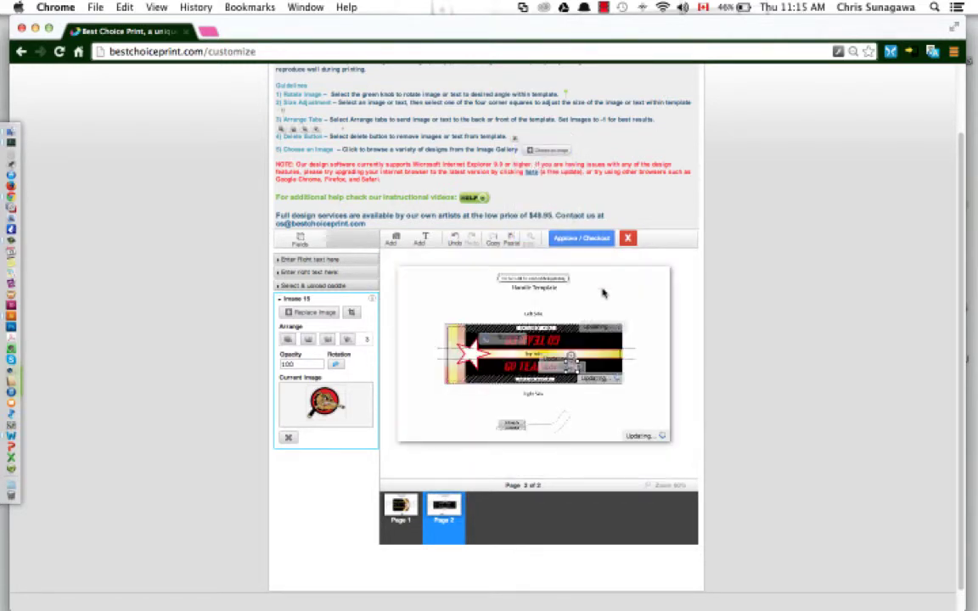
{"action": "left_click", "coordinate": [496, 243]}
{"action": "left_click", "coordinate": [511, 241]}
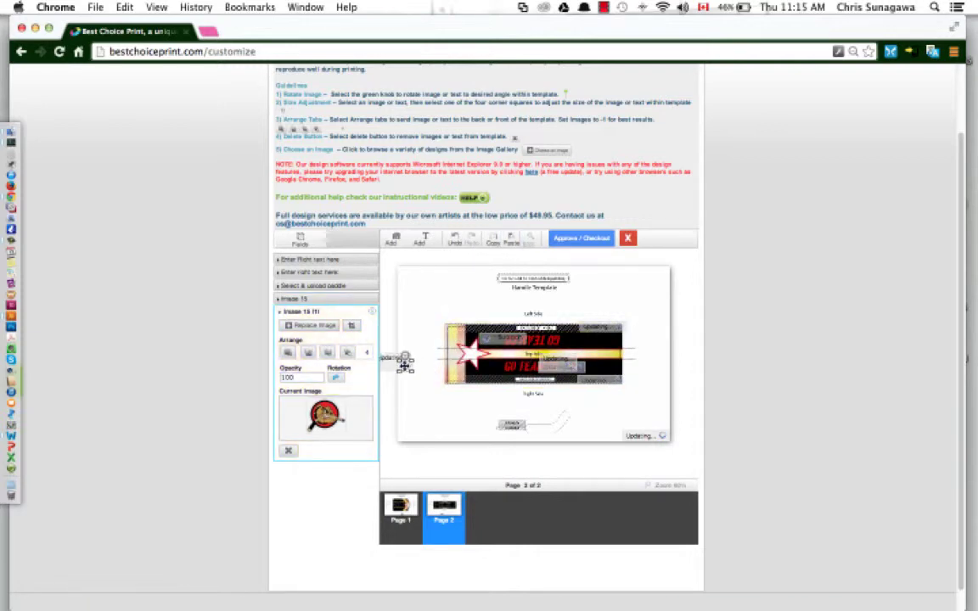
{"action": "left_click_drag", "start_coordinate": [403, 361], "coordinate": [486, 326]}
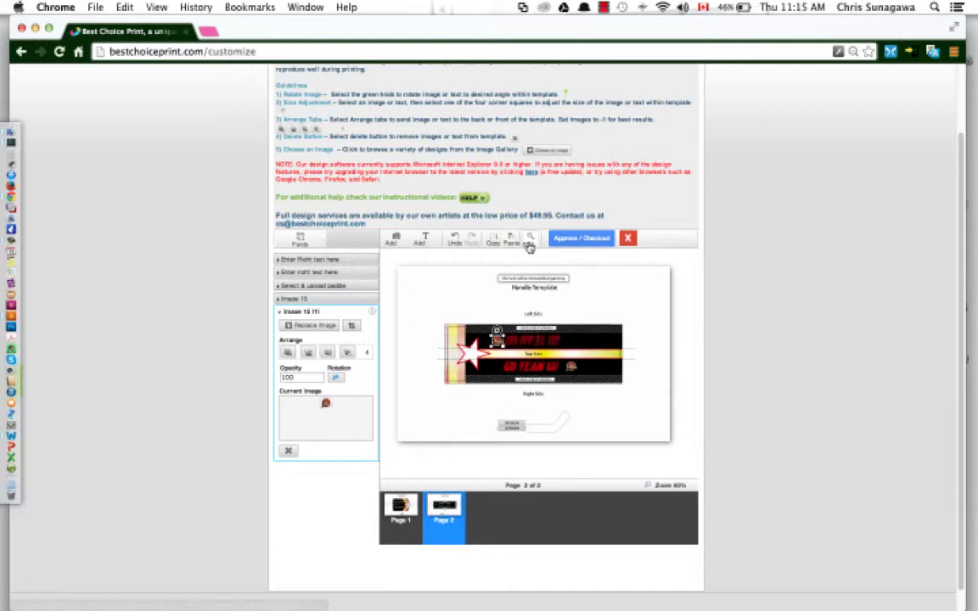
At 225% zoom, rotate the logo copy to match the mirrored text, then return to 100%
{"action": "left_click", "coordinate": [529, 244]}
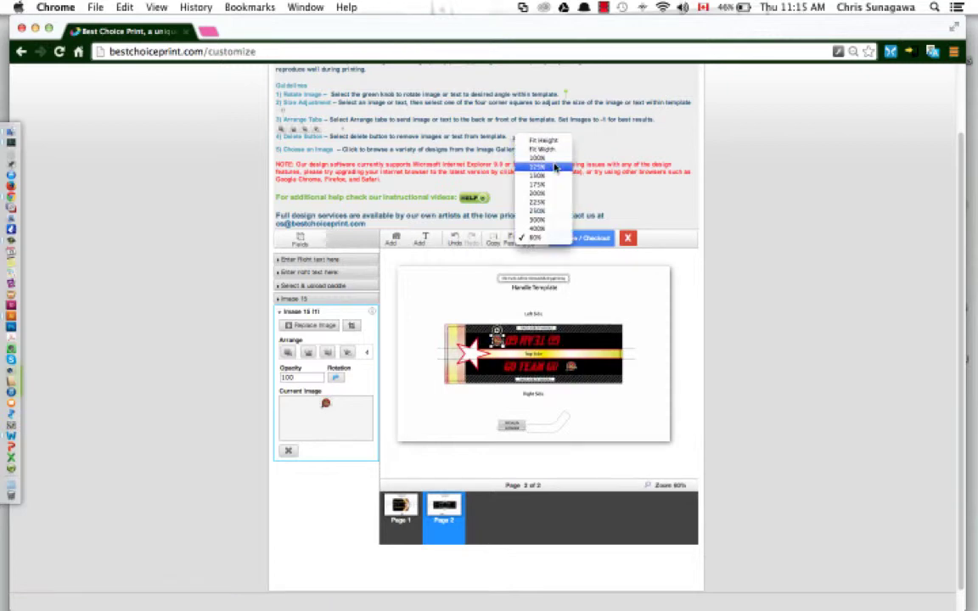
{"action": "left_click", "coordinate": [550, 201]}
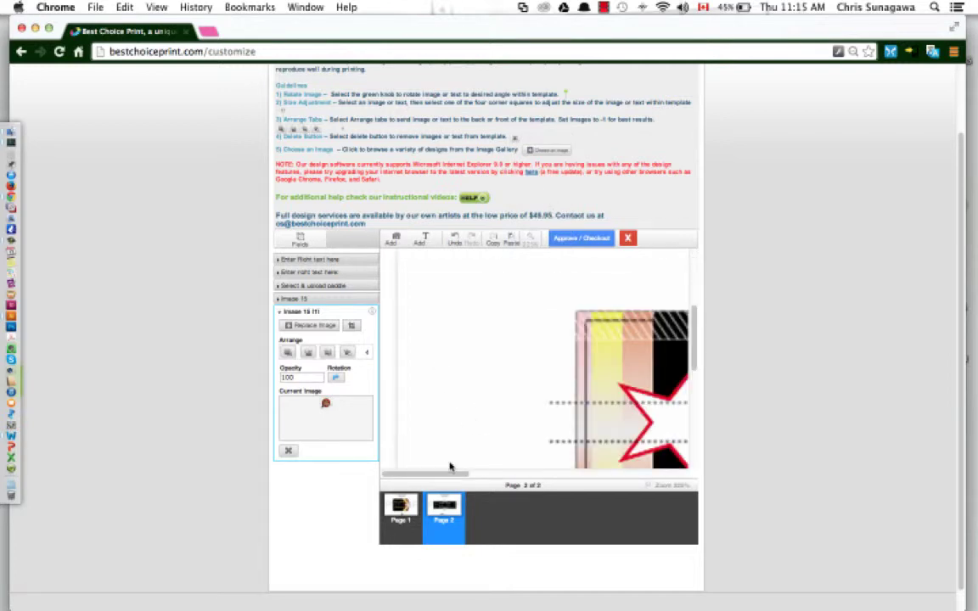
{"action": "left_click_drag", "start_coordinate": [451, 473], "coordinate": [537, 472]}
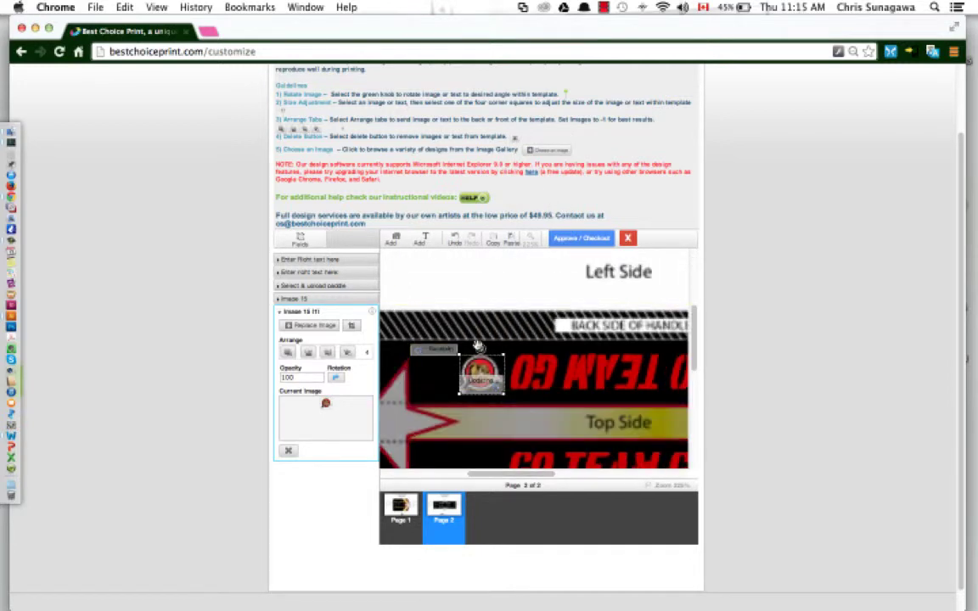
{"action": "left_click_drag", "start_coordinate": [478, 345], "coordinate": [484, 416]}
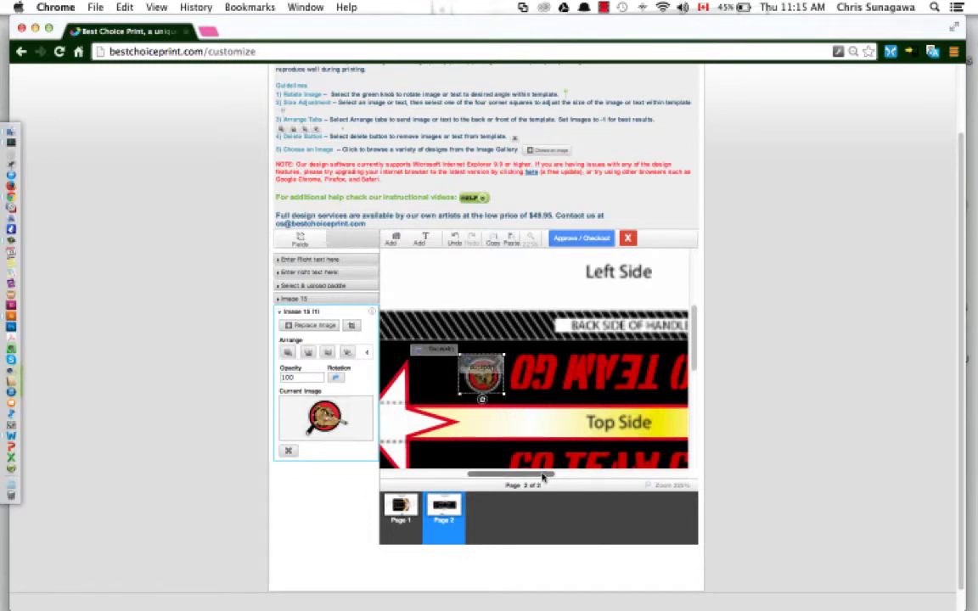
{"action": "left_click_drag", "start_coordinate": [543, 474], "coordinate": [589, 472]}
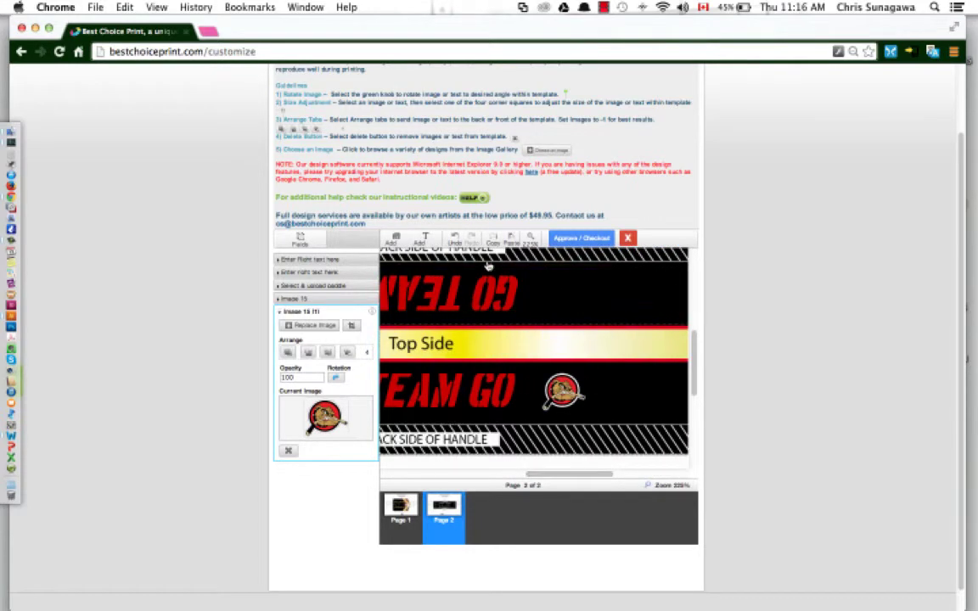
{"action": "left_click", "coordinate": [528, 242]}
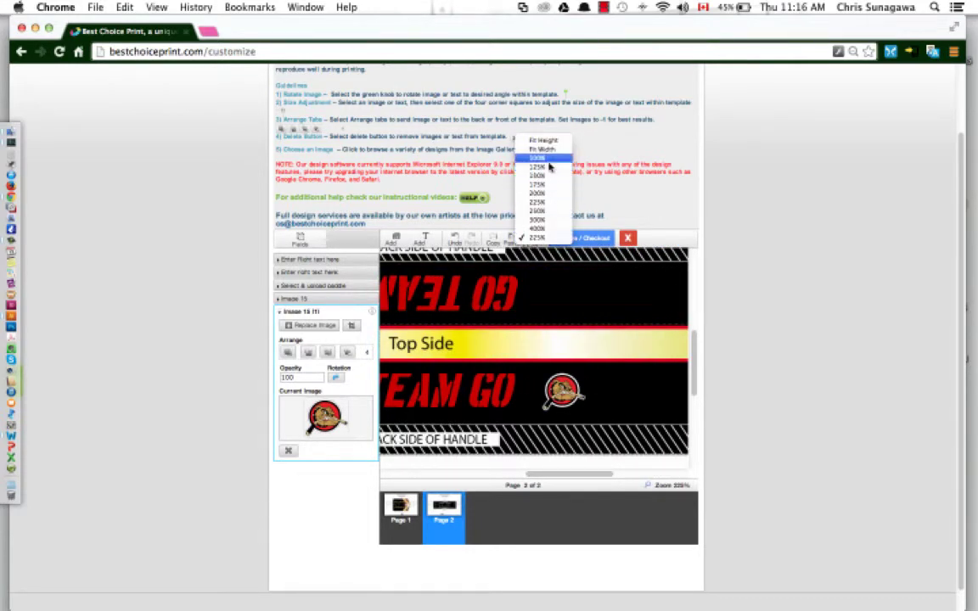
{"action": "left_click", "coordinate": [550, 163]}
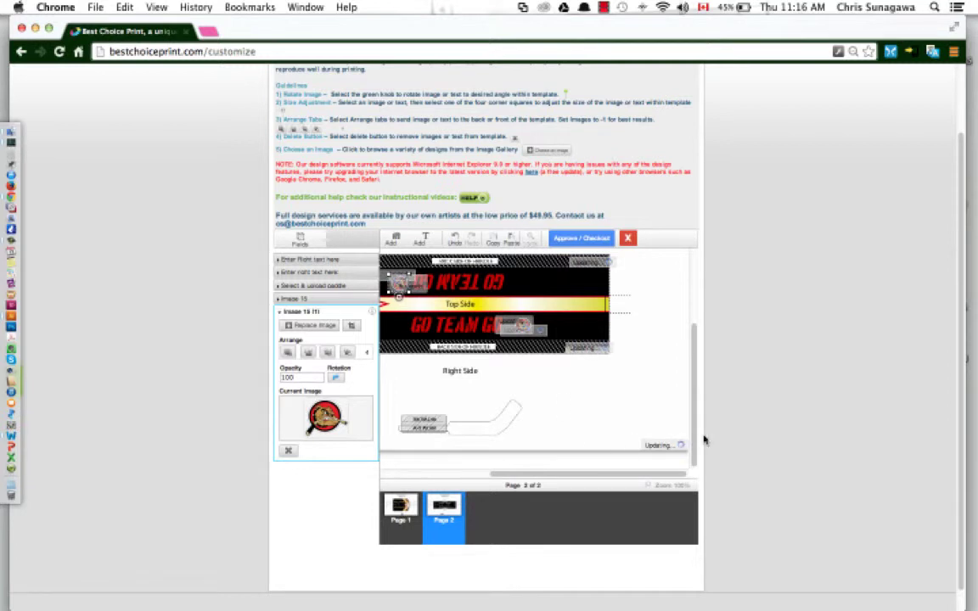
{"action": "left_click_drag", "start_coordinate": [644, 474], "coordinate": [599, 474]}
From page 1, generate the Approve / Checkout proof, preview the handle page, and approve the design
{"action": "left_click", "coordinate": [397, 512]}
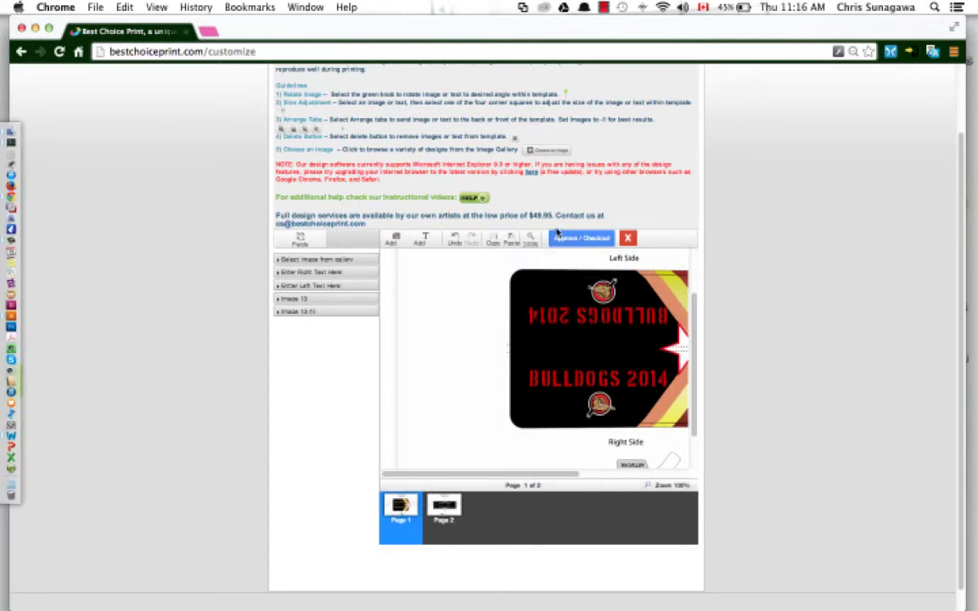
{"action": "left_click", "coordinate": [575, 241]}
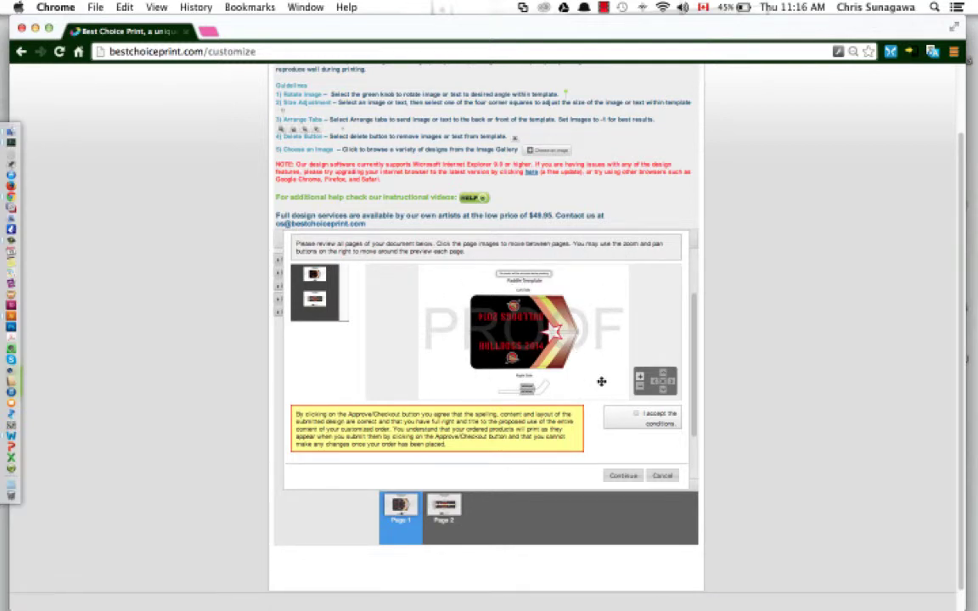
{"action": "left_click", "coordinate": [314, 276]}
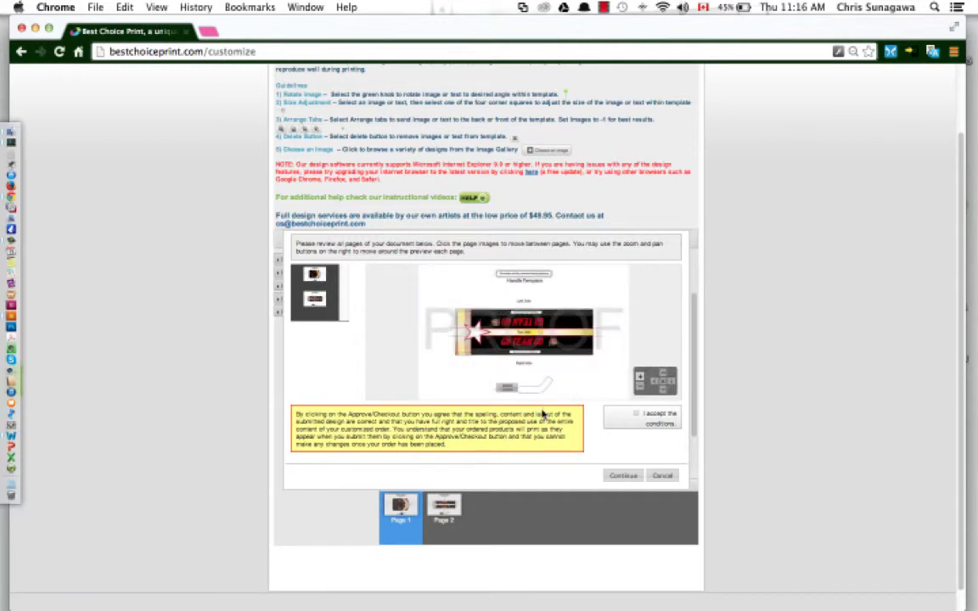
{"action": "left_click", "coordinate": [633, 475]}
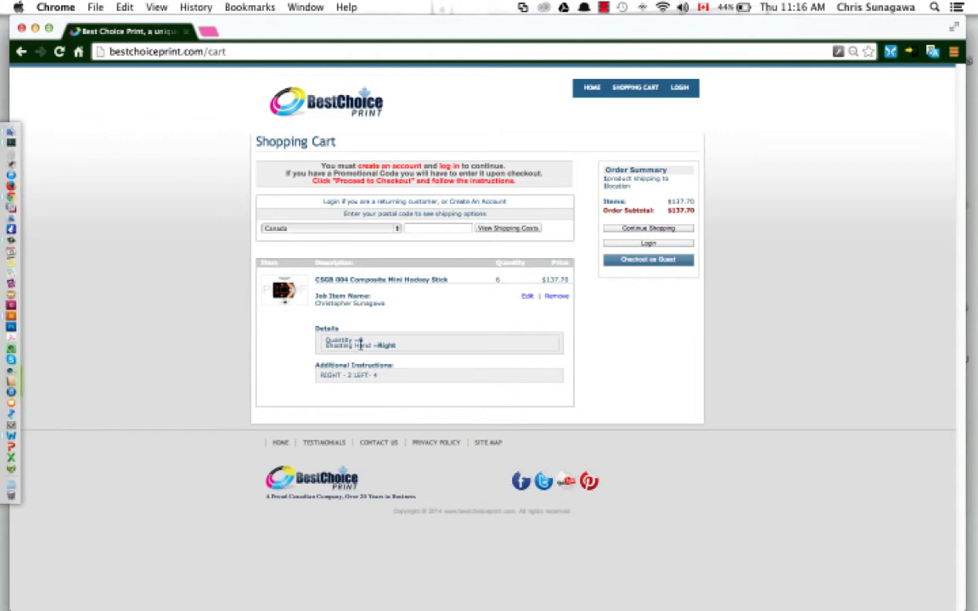
Shift the browser window slightly right while the shopping cart loads
{"action": "left_click_drag", "start_coordinate": [358, 14], "coordinate": [372, 18]}
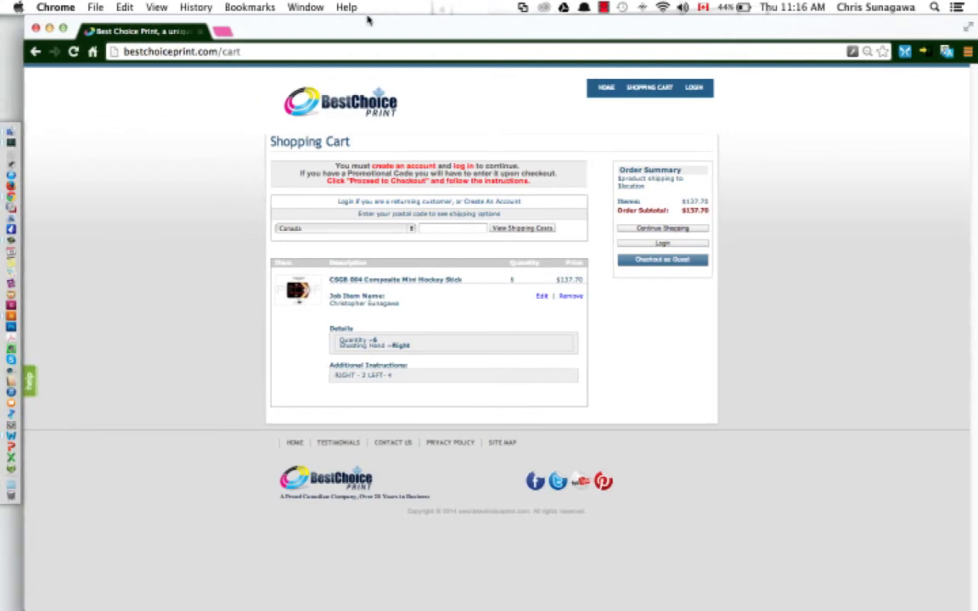